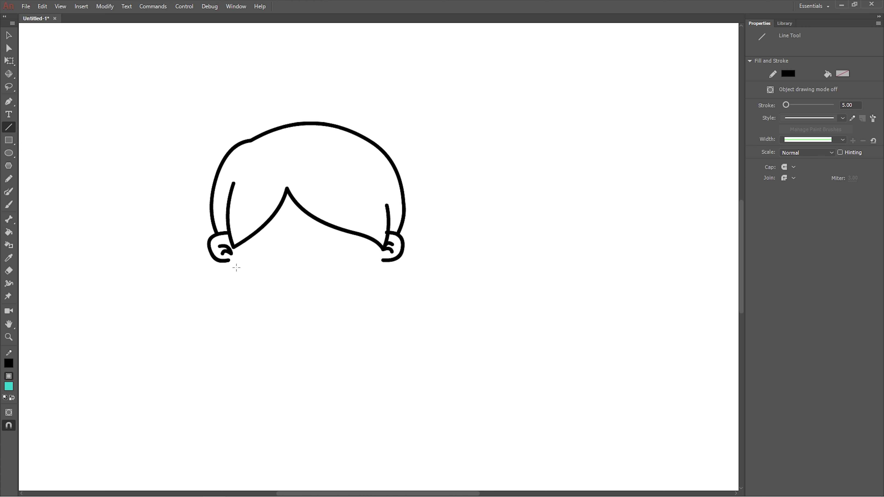
# Draw the face outline as a rounded jaw and chin line running from one ear to the other
pyautogui.moveTo(224, 262)
pyautogui.mouseDown()
pyautogui.moveTo(244, 322)
pyautogui.moveTo(296, 339)
pyautogui.moveTo(258, 330)
pyautogui.moveTo(375, 306)
pyautogui.moveTo(358, 329)
pyautogui.moveTo(391, 264)
pyautogui.mouseUp()
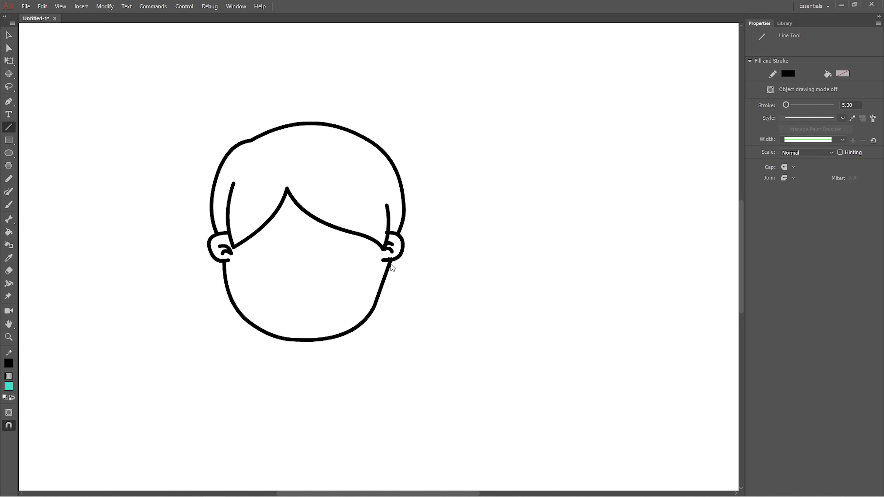
pyautogui.moveTo(347, 335); pyautogui.dragTo(350, 326)
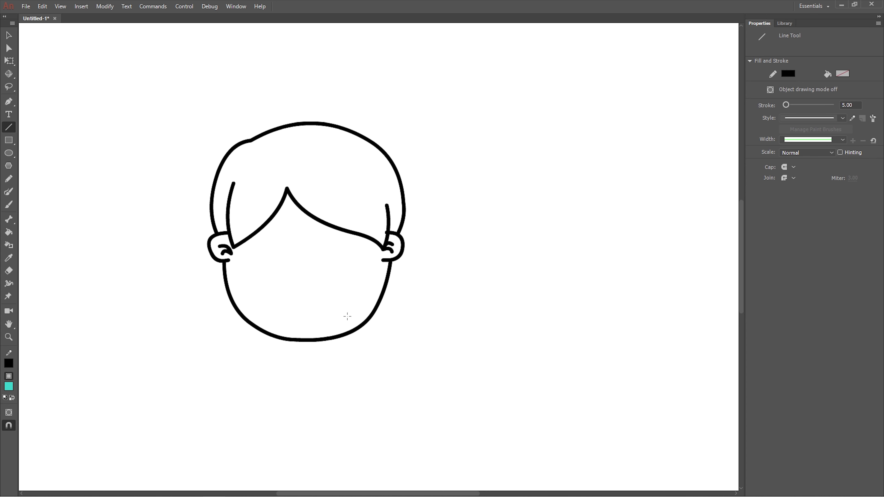
pyautogui.moveTo(240, 315); pyautogui.dragTo(242, 315)
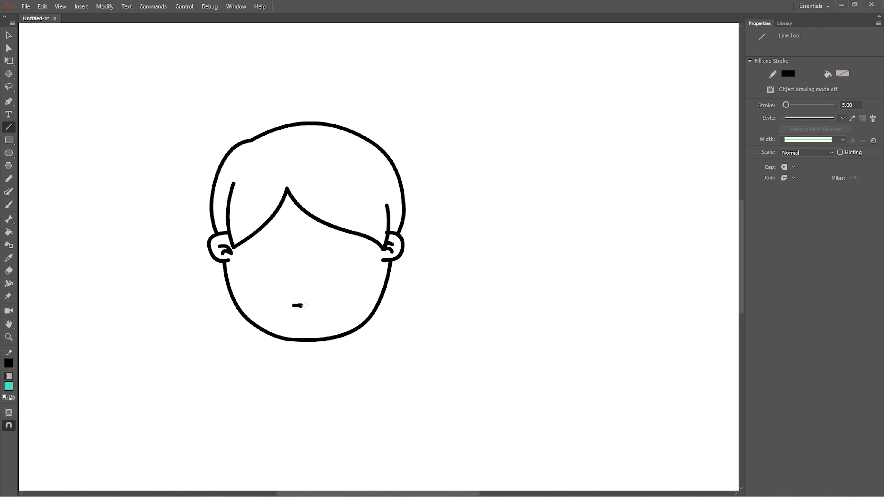
# Draw a small curved smile and outline the right-hand eye with a rounded lower shape and an arched upper lash line
pyautogui.moveTo(306, 305); pyautogui.dragTo(305, 309)
pyautogui.moveTo(345, 245); pyautogui.dragTo(333, 261)
pyautogui.moveTo(353, 257)
pyautogui.mouseDown()
pyautogui.moveTo(359, 253)
pyautogui.moveTo(345, 264)
pyautogui.mouseUp()
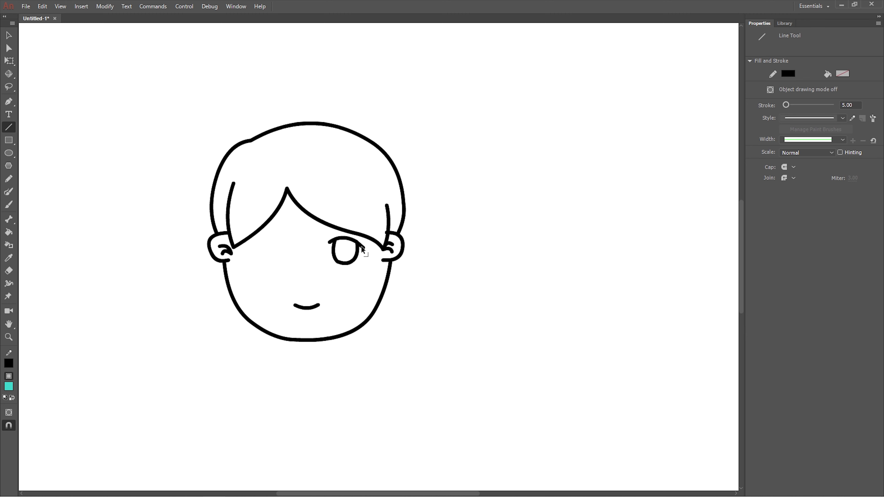
# Draw a rounded iris ring inside the eye with a stroke of 4, bending its line segments into a closed shape
pyautogui.scroll(5, 353, 251)
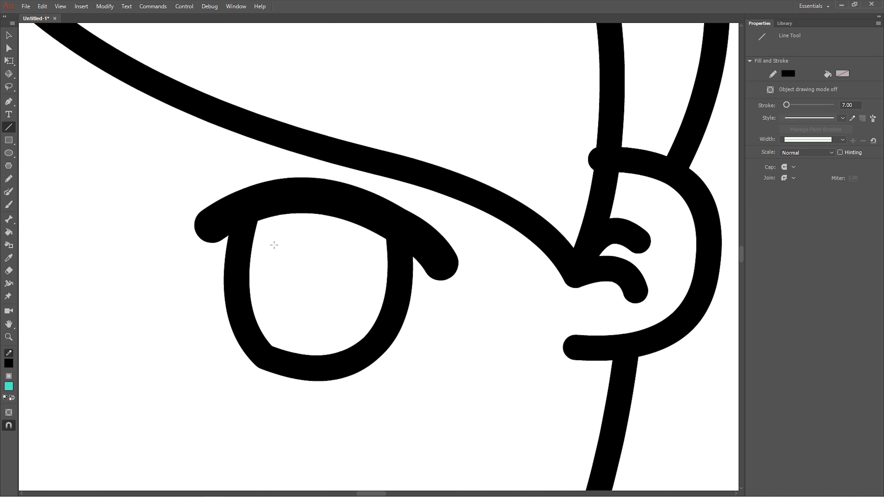
pyautogui.moveTo(272, 235); pyautogui.dragTo(299, 308)
pyautogui.hotkey('ctrl', 'z')
pyautogui.write('4')
pyautogui.press('Return')
pyautogui.moveTo(280, 239)
pyautogui.mouseDown()
pyautogui.moveTo(354, 249)
pyautogui.moveTo(314, 236)
pyautogui.moveTo(295, 315)
pyautogui.mouseUp()
pyautogui.moveTo(285, 283); pyautogui.dragTo(269, 280)
pyautogui.moveTo(313, 237)
pyautogui.mouseDown()
pyautogui.moveTo(351, 266)
pyautogui.moveTo(345, 307)
pyautogui.moveTo(360, 279)
pyautogui.mouseUp()
pyautogui.moveTo(295, 315)
pyautogui.mouseDown()
pyautogui.moveTo(344, 308)
pyautogui.moveTo(322, 325)
pyautogui.mouseUp()
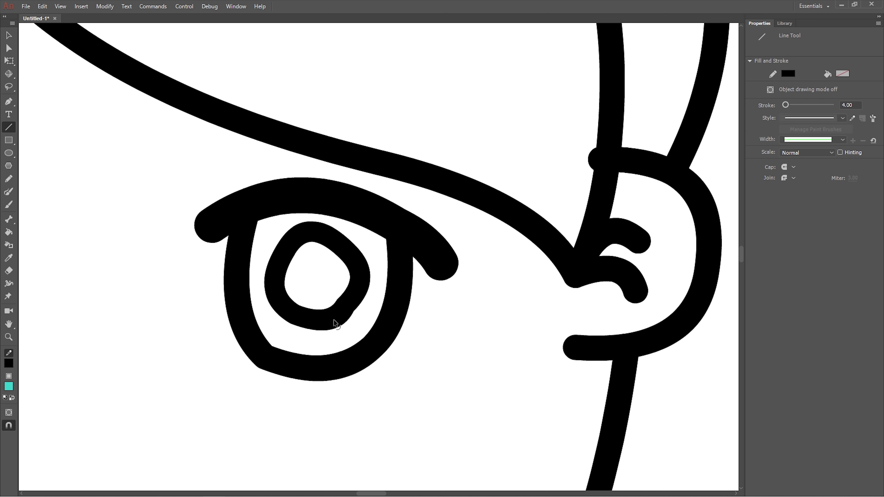
pyautogui.moveTo(348, 300); pyautogui.dragTo(360, 296)
# Draw a small highlight in the iris with a stroke of 2 and fill the area around it black
pyautogui.click(850, 105)
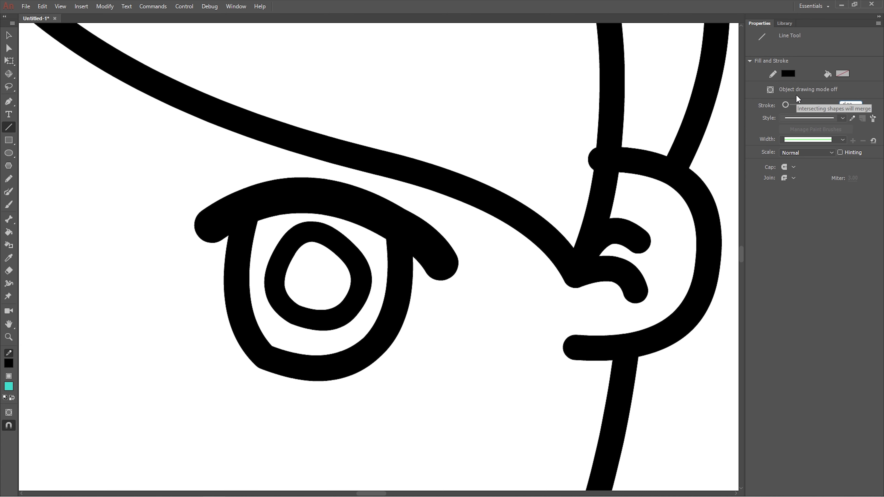
pyautogui.write('2')
pyautogui.press('Return')
pyautogui.moveTo(312, 262)
pyautogui.mouseDown()
pyautogui.moveTo(304, 294)
pyautogui.moveTo(298, 277)
pyautogui.mouseUp()
pyautogui.moveTo(312, 261)
pyautogui.mouseDown()
pyautogui.moveTo(333, 275)
pyautogui.moveTo(326, 260)
pyautogui.mouseUp()
pyautogui.moveTo(333, 275)
pyautogui.mouseDown()
pyautogui.moveTo(312, 296)
pyautogui.moveTo(328, 293)
pyautogui.moveTo(332, 277)
pyautogui.moveTo(318, 282)
pyautogui.mouseUp()
pyautogui.click(9, 232)
pyautogui.click(336, 293)
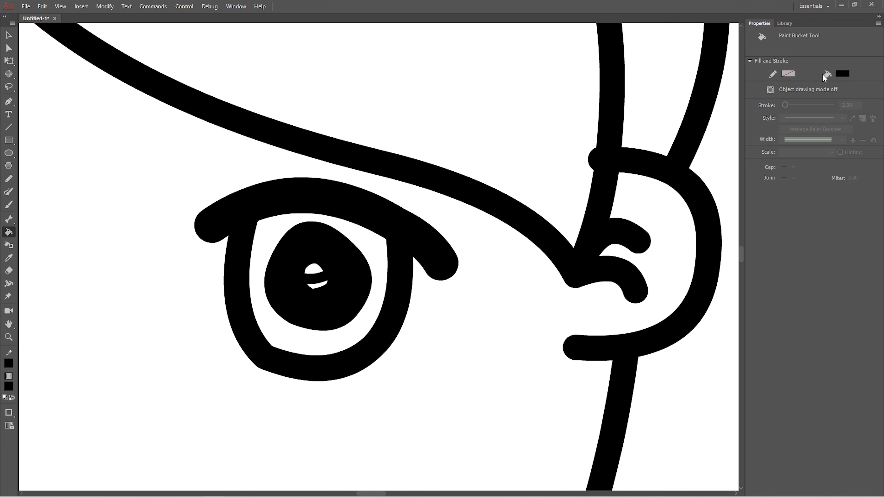
# Duplicate the finished eye in place and shift the copy horizontally toward the other side of the face
pyautogui.hotkey('ctrl', '1')
pyautogui.press('h')
pyautogui.moveTo(348, 244); pyautogui.dragTo(395, 244)
pyautogui.press('v')
pyautogui.moveTo(447, 295); pyautogui.dragTo(388, 251)
pyautogui.hotkey('ctrl', 'c')
pyautogui.hotkey('ctrl', 'shift', 'v')
pyautogui.hotkey('shift', 'Left')
pyautogui.hotkey('shift', 'Left')
pyautogui.hotkey('shift', 'Left')
pyautogui.hotkey('shift', 'Left')
pyautogui.hotkey('shift', 'Left')
pyautogui.hotkey('shift', 'Left')
pyautogui.hotkey('shift', 'Left')
pyautogui.hotkey('shift', 'Left')
pyautogui.hotkey('shift', 'Left')
pyautogui.hotkey('shift', 'Left')
pyautogui.hotkey('shift', 'Left')
pyautogui.hotkey('shift', 'Left')
pyautogui.hotkey('shift', 'Left')
pyautogui.hotkey('shift', 'Left')
pyautogui.hotkey('shift', 'Left')
pyautogui.hotkey('shift', 'Left')
pyautogui.hotkey('shift', 'Left')
pyautogui.hotkey('shift', 'Left')
pyautogui.hotkey('shift', 'Left')
pyautogui.hotkey('shift', 'Left')
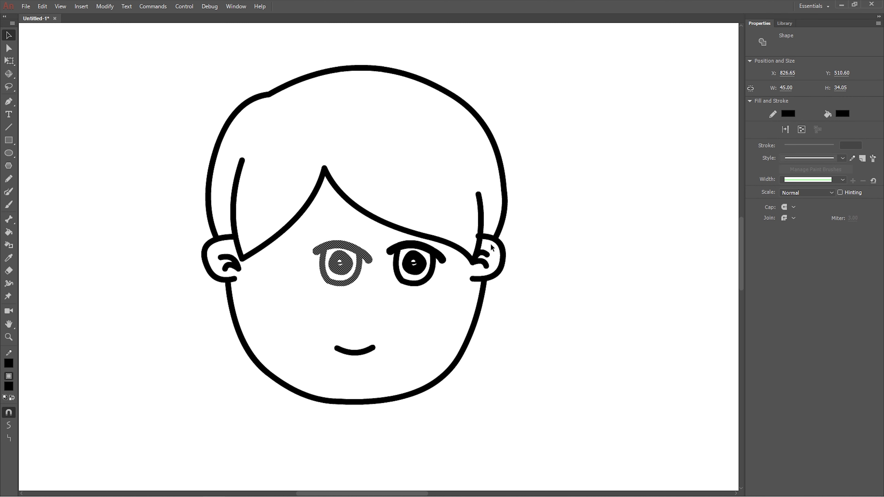
# Flip the copied eye horizontally and position it on the left half of the face
pyautogui.click(104, 6)
pyautogui.moveTo(118, 122)
pyautogui.click(243, 206)
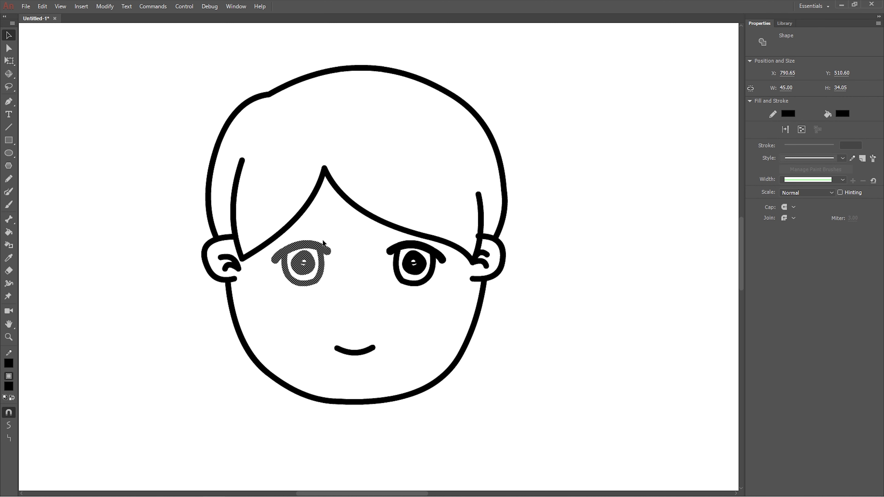
pyautogui.click(389, 297)
# Draw a small curved nose between the eyes and mouth and set its stroke to 5
pyautogui.press('n')
pyautogui.moveTo(356, 288); pyautogui.dragTo(360, 310)
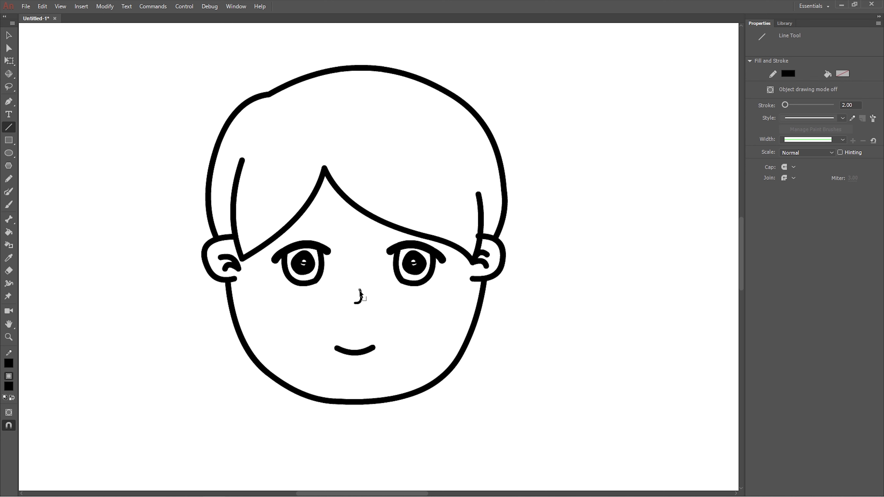
pyautogui.keyDown('ctrl'); pyautogui.click(359, 303); pyautogui.keyUp('ctrl')
pyautogui.click(849, 144)
pyautogui.write('5')
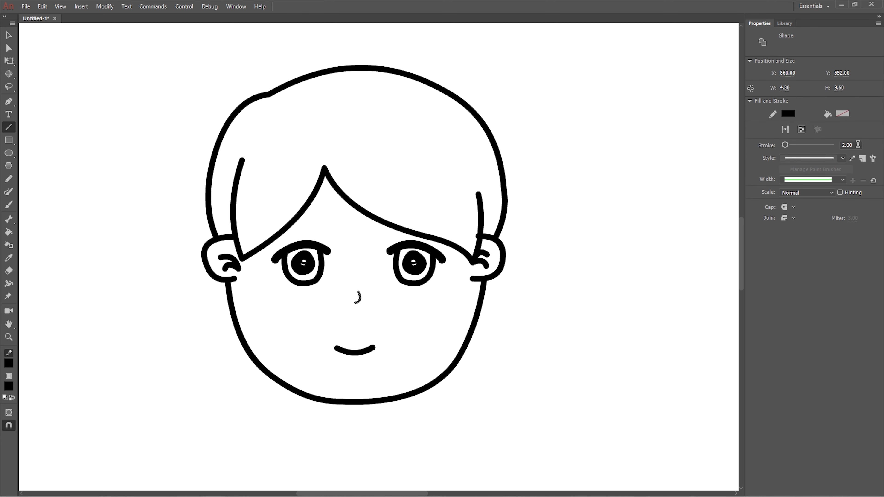
pyautogui.press('Return')
pyautogui.keyDown('ctrl'); pyautogui.click(548, 275); pyautogui.keyUp('ctrl')
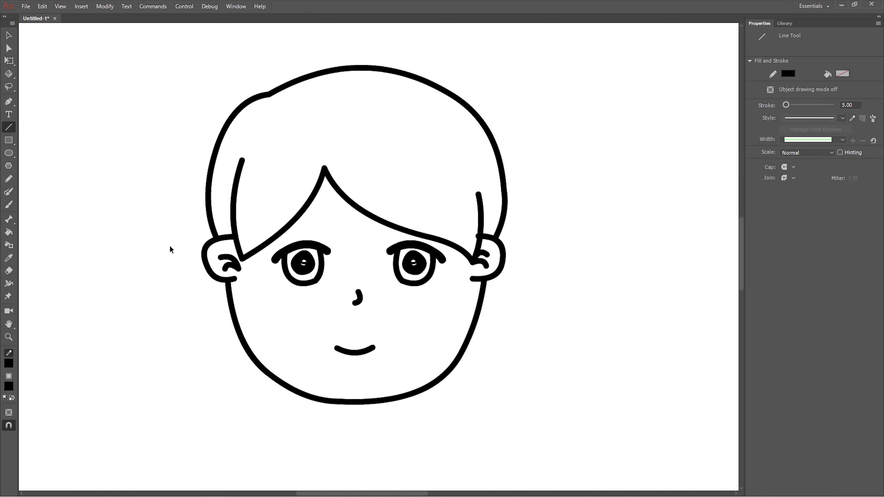
# Draw the neck, the shoulders with a rounded neckline, and the long outer hair line below the right-hand ear
pyautogui.hotkey('ctrl', '-')
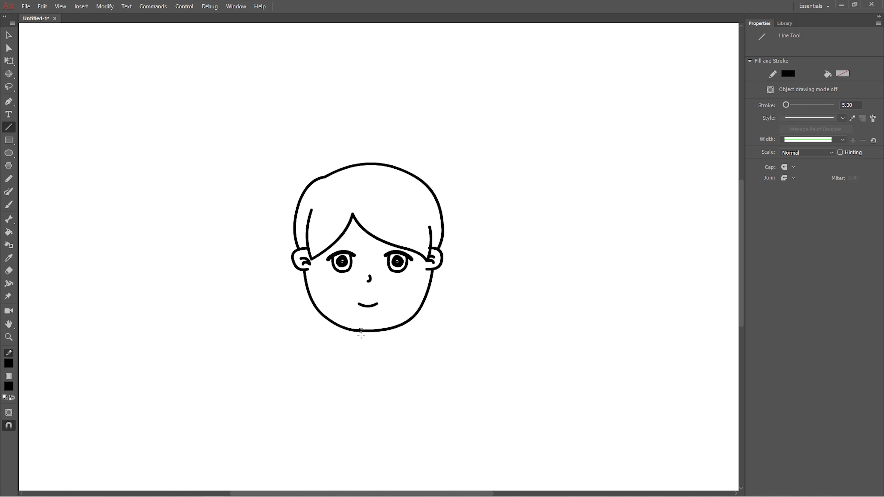
pyautogui.moveTo(439, 265)
pyautogui.mouseDown()
pyautogui.moveTo(463, 303)
pyautogui.moveTo(442, 296)
pyautogui.mouseUp()
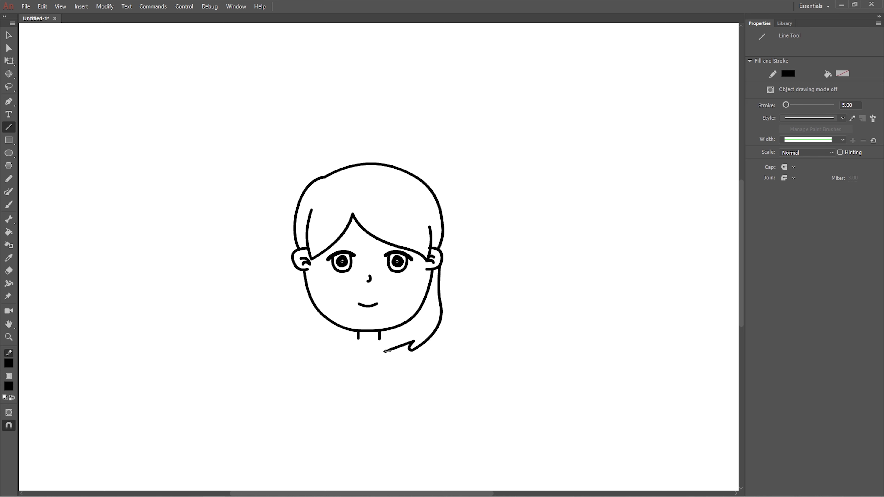
pyautogui.moveTo(380, 338); pyautogui.dragTo(413, 366)
pyautogui.moveTo(359, 338); pyautogui.dragTo(329, 362)
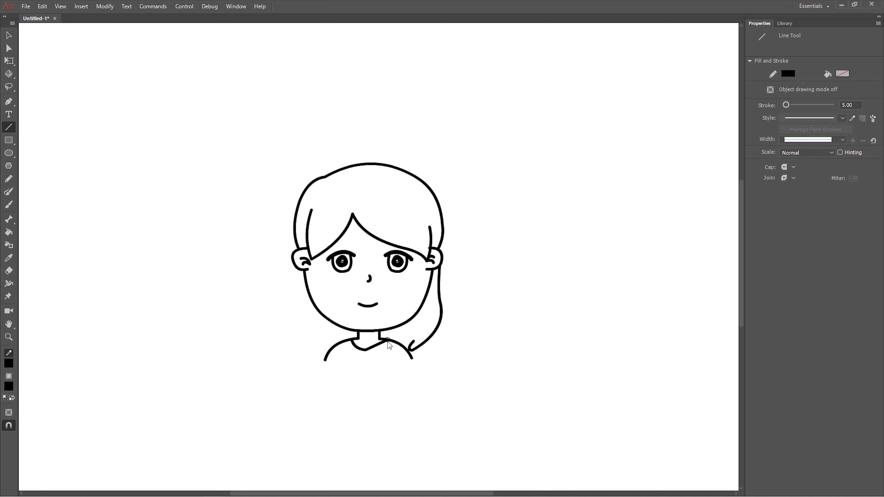
# Draw the long hair outline below the left-hand ear and add curved strands down both sides of the face
pyautogui.moveTo(297, 268); pyautogui.dragTo(325, 361)
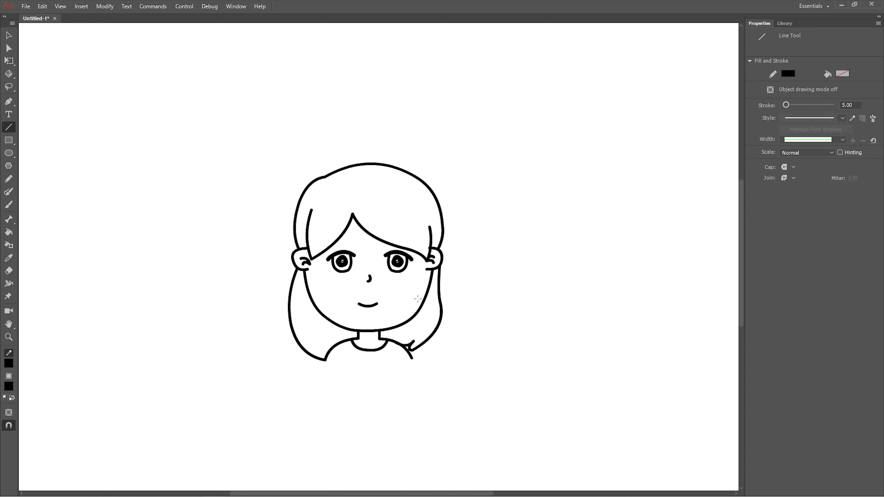
pyautogui.moveTo(298, 269)
pyautogui.mouseDown()
pyautogui.moveTo(301, 334)
pyautogui.moveTo(326, 361)
pyautogui.moveTo(305, 306)
pyautogui.moveTo(330, 338)
pyautogui.moveTo(303, 319)
pyautogui.moveTo(302, 264)
pyautogui.mouseUp()
pyautogui.moveTo(325, 326); pyautogui.dragTo(303, 284)
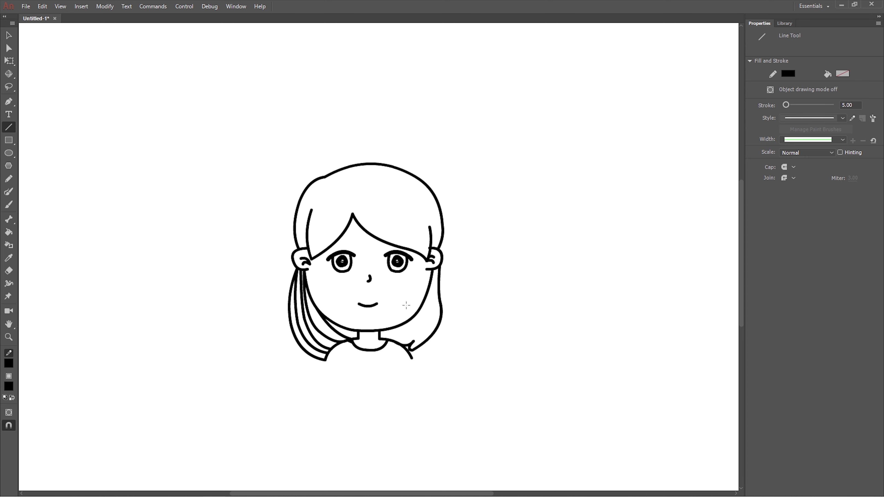
pyautogui.moveTo(439, 294); pyautogui.dragTo(433, 270)
pyautogui.moveTo(414, 343); pyautogui.dragTo(435, 275)
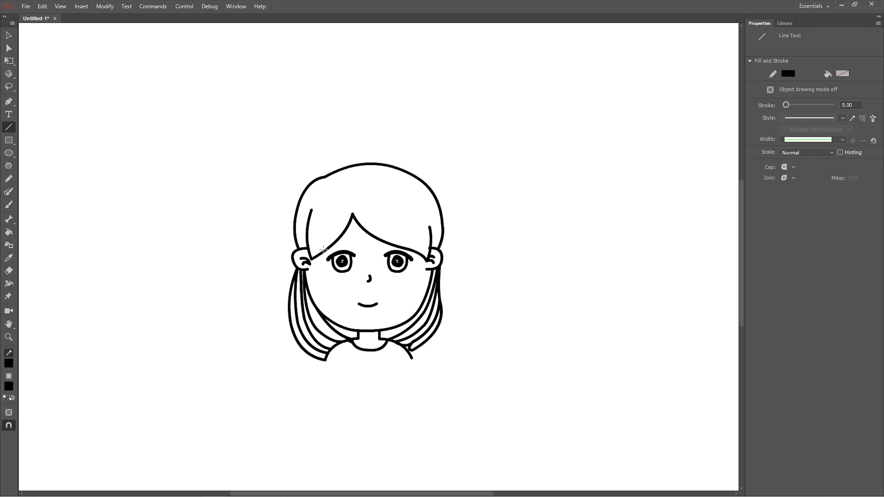
# Fill the top hair and both sides of the fringe with curved strand lines flowing from the parting to the ears
pyautogui.moveTo(345, 204); pyautogui.dragTo(306, 216)
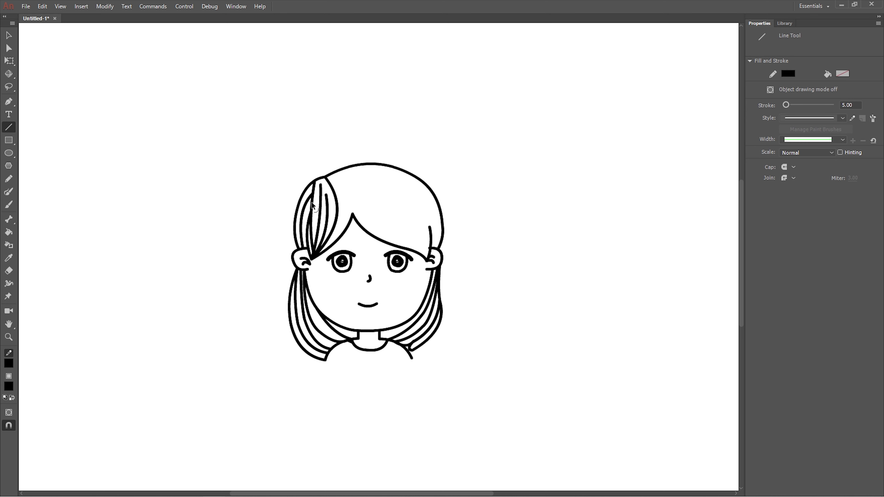
pyautogui.moveTo(333, 188)
pyautogui.mouseDown()
pyautogui.moveTo(350, 209)
pyautogui.moveTo(345, 184)
pyautogui.moveTo(389, 240)
pyautogui.moveTo(421, 245)
pyautogui.moveTo(410, 251)
pyautogui.moveTo(427, 260)
pyautogui.moveTo(395, 226)
pyautogui.moveTo(425, 254)
pyautogui.mouseUp()
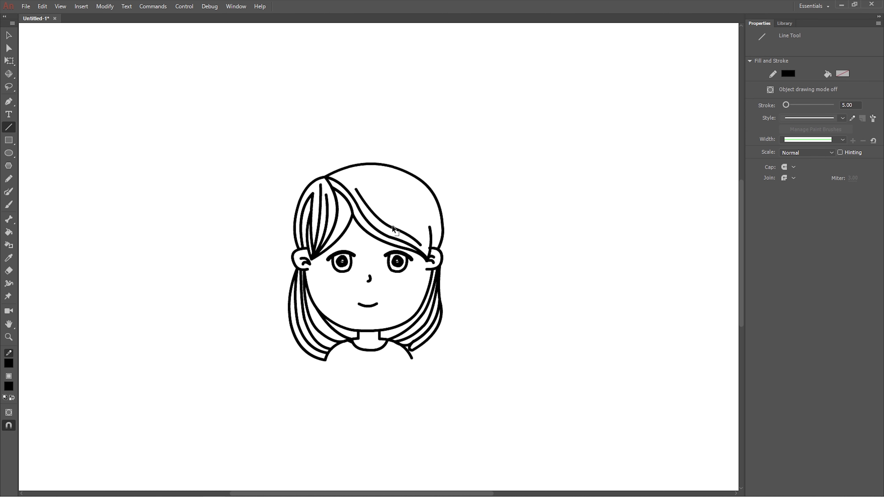
pyautogui.moveTo(386, 211); pyautogui.dragTo(383, 216)
pyautogui.moveTo(356, 189)
pyautogui.mouseDown()
pyautogui.moveTo(336, 180)
pyautogui.moveTo(361, 173)
pyautogui.mouseUp()
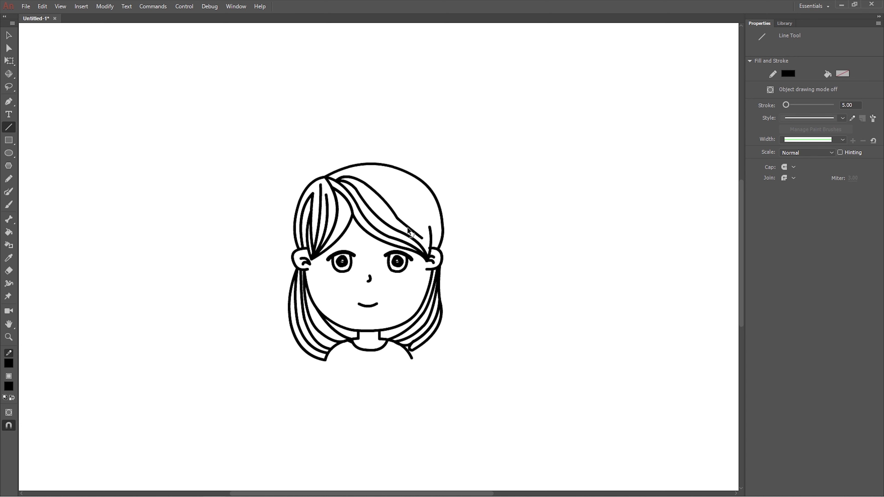
pyautogui.moveTo(421, 246); pyautogui.dragTo(411, 204)
pyautogui.moveTo(381, 178)
pyautogui.mouseDown()
pyautogui.moveTo(351, 177)
pyautogui.moveTo(405, 199)
pyautogui.mouseUp()
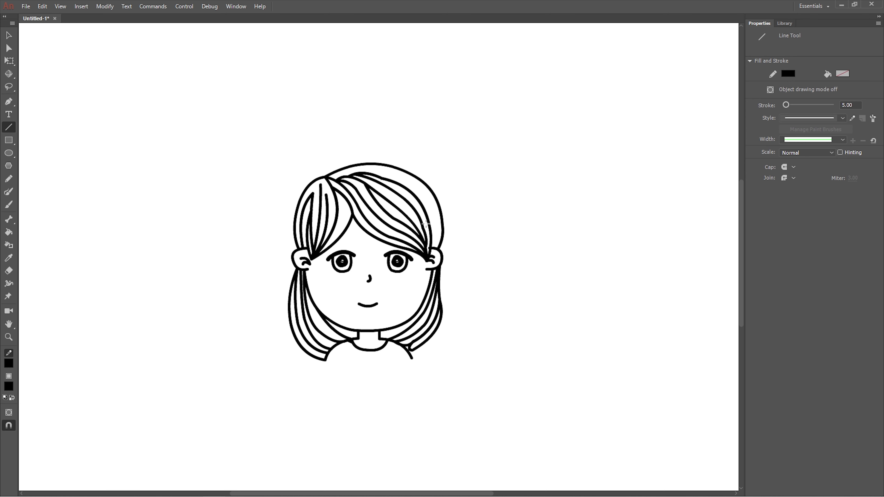
pyautogui.moveTo(426, 224); pyautogui.dragTo(362, 171)
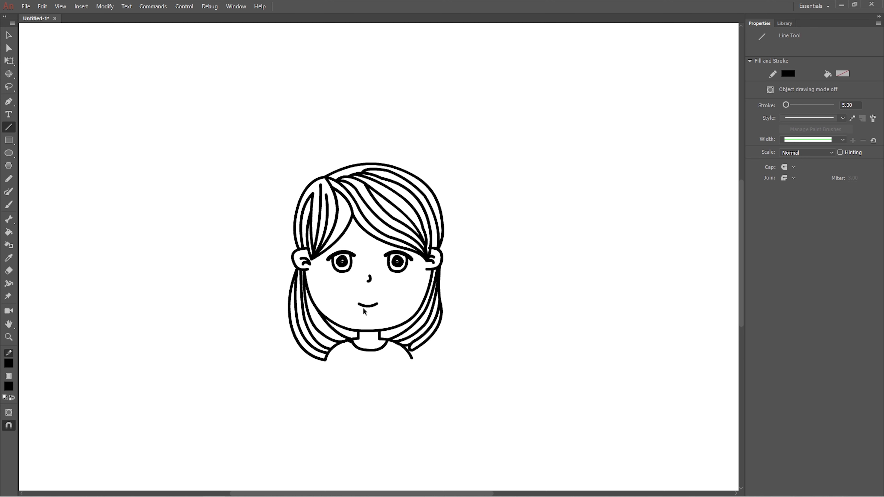
# Select the upper lash lines of both eyes and change their stroke thickness
pyautogui.press('v')
pyautogui.click(341, 253)
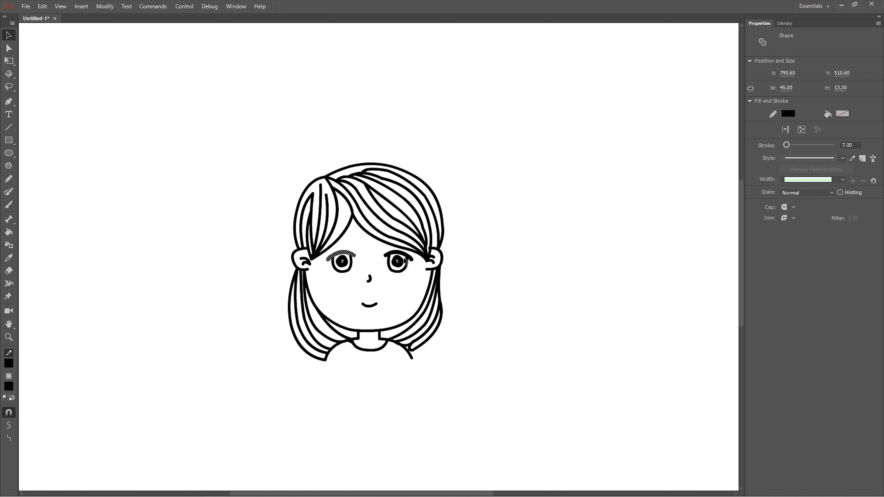
pyautogui.keyDown('shift'); pyautogui.click(398, 254); pyautogui.keyUp('shift')
pyautogui.click(850, 145)
pyautogui.click(554, 248)
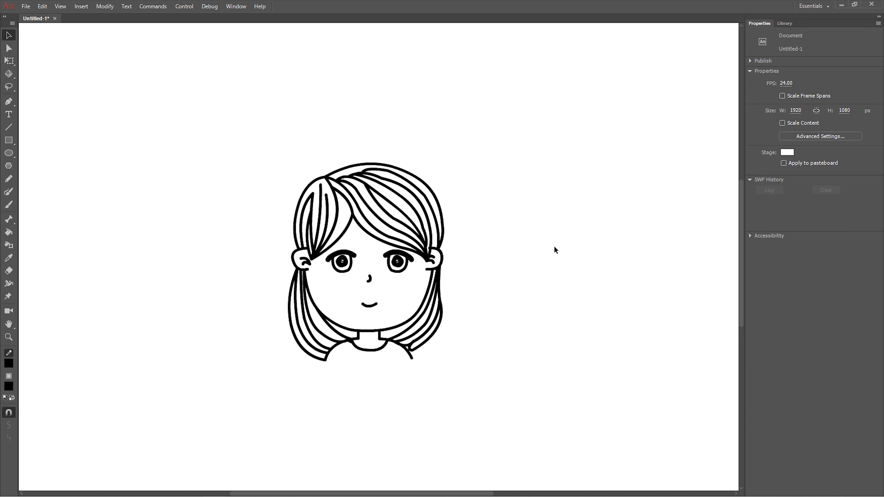
# Draw a two-lobed rounded collar below the neckline with a stroke of 6
pyautogui.scroll(-4, 428, 325)
pyautogui.scroll(1, 451, 232)
pyautogui.click(9, 127)
pyautogui.click(850, 104)
pyautogui.write('6')
pyautogui.press('Return')
pyautogui.moveTo(369, 245)
pyautogui.mouseDown()
pyautogui.moveTo(392, 236)
pyautogui.moveTo(360, 258)
pyautogui.moveTo(352, 242)
pyautogui.moveTo(387, 255)
pyautogui.moveTo(354, 255)
pyautogui.moveTo(382, 259)
pyautogui.mouseUp()
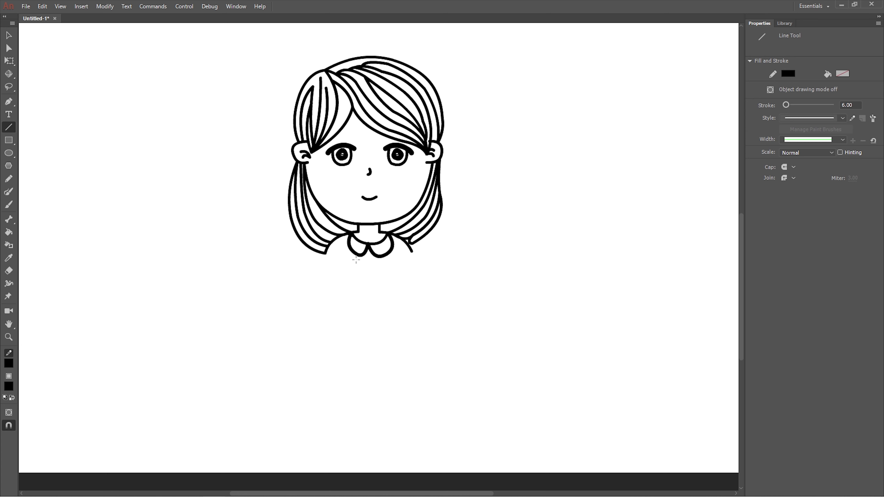
# Draw the dress with a stroke of 5, including flared sides, short cuffed sleeves and a curved hem
pyautogui.click(849, 105)
pyautogui.write('5')
pyautogui.press('Return')
pyautogui.moveTo(343, 262); pyautogui.dragTo(322, 354)
pyautogui.moveTo(399, 260); pyautogui.dragTo(422, 360)
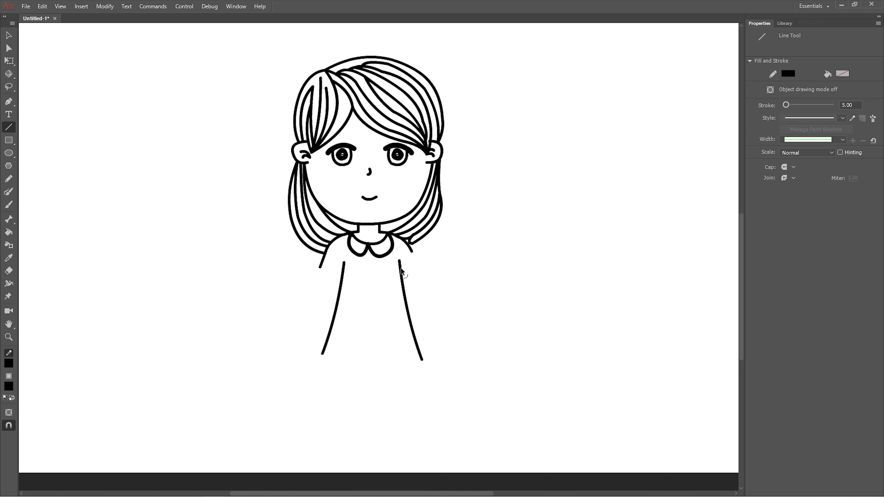
pyautogui.moveTo(406, 276)
pyautogui.mouseDown()
pyautogui.moveTo(406, 258)
pyautogui.moveTo(401, 272)
pyautogui.mouseUp()
pyautogui.moveTo(319, 267); pyautogui.dragTo(321, 261)
pyautogui.moveTo(322, 354); pyautogui.dragTo(421, 356)
# Draw both arms from the sleeves down to rounded hands beside the dress
pyautogui.moveTo(411, 269)
pyautogui.mouseDown()
pyautogui.moveTo(426, 326)
pyautogui.moveTo(416, 333)
pyautogui.mouseUp()
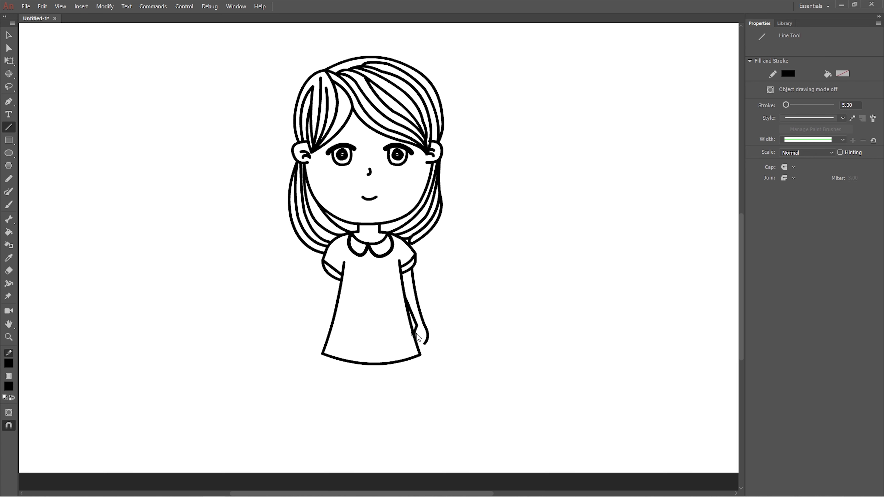
pyautogui.hotkey('ctrl', 'z')
pyautogui.moveTo(324, 272)
pyautogui.mouseDown()
pyautogui.moveTo(318, 332)
pyautogui.moveTo(325, 345)
pyautogui.moveTo(327, 322)
pyautogui.moveTo(328, 332)
pyautogui.mouseUp()
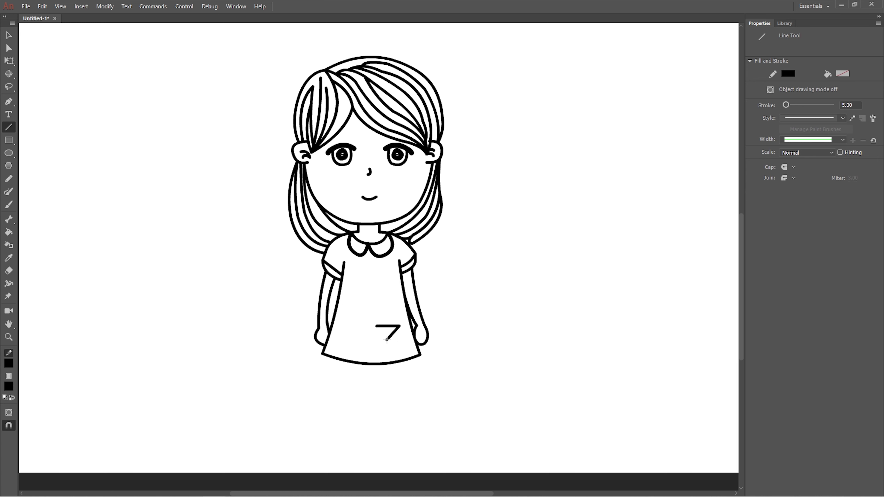
# Draw a half-round pocket with a top band on the lower dress and rotate it slightly
pyautogui.moveTo(387, 340)
pyautogui.mouseDown()
pyautogui.moveTo(375, 326)
pyautogui.moveTo(383, 343)
pyautogui.moveTo(397, 332)
pyautogui.mouseUp()
pyautogui.press('v')
pyautogui.moveTo(411, 362); pyautogui.dragTo(365, 314)
pyautogui.press('q')
pyautogui.moveTo(414, 329); pyautogui.dragTo(412, 324)
pyautogui.click(456, 348)
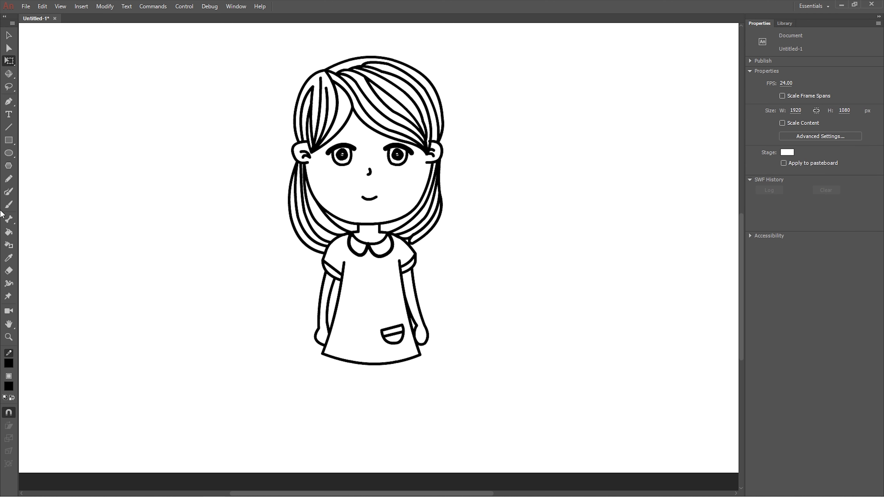
# Draw one leg below the dress hem and add a frilly sock cuff with a scalloped lower edge
pyautogui.press('n')
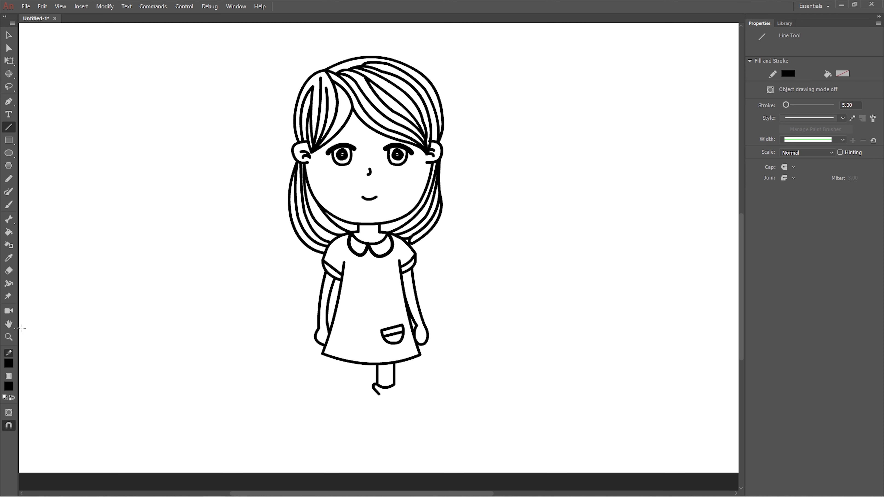
pyautogui.hotkey('ctrl', '=')
pyautogui.hotkey('ctrl', '=')
pyautogui.hotkey('ctrl', '=')
pyautogui.moveTo(224, 275); pyautogui.dragTo(203, 279)
pyautogui.moveTo(266, 300)
pyautogui.mouseDown()
pyautogui.moveTo(302, 326)
pyautogui.moveTo(283, 330)
pyautogui.moveTo(292, 335)
pyautogui.moveTo(391, 312)
pyautogui.mouseUp()
pyautogui.moveTo(358, 318)
pyautogui.mouseDown()
pyautogui.moveTo(358, 332)
pyautogui.moveTo(441, 293)
pyautogui.mouseUp()
pyautogui.moveTo(418, 303)
pyautogui.mouseDown()
pyautogui.moveTo(416, 315)
pyautogui.moveTo(484, 262)
pyautogui.moveTo(456, 290)
pyautogui.mouseUp()
pyautogui.moveTo(473, 247)
pyautogui.mouseDown()
pyautogui.moveTo(428, 188)
pyautogui.moveTo(493, 197)
pyautogui.mouseUp()
# Draw the curved shoe outline below the sock, shaping the heel, sole, rounded toe and upper edge
pyautogui.moveTo(221, 306); pyautogui.dragTo(221, 345)
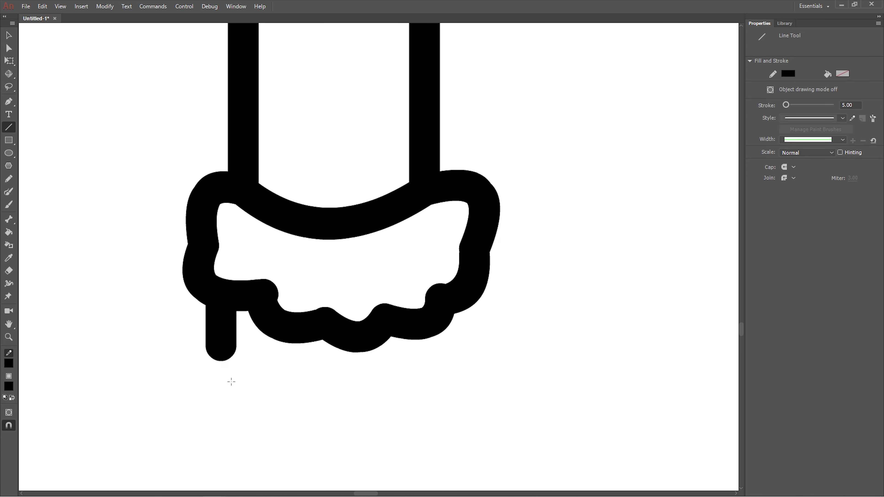
pyautogui.scroll(-4, 231, 382)
pyautogui.moveTo(222, 218); pyautogui.dragTo(266, 306)
pyautogui.moveTo(244, 264); pyautogui.dragTo(207, 252)
pyautogui.moveTo(267, 307)
pyautogui.mouseDown()
pyautogui.moveTo(294, 406)
pyautogui.moveTo(519, 436)
pyautogui.mouseUp()
pyautogui.moveTo(400, 428); pyautogui.dragTo(286, 418)
pyautogui.moveTo(522, 437); pyautogui.dragTo(502, 278)
pyautogui.moveTo(511, 358); pyautogui.dragTo(602, 358)
pyautogui.moveTo(502, 278); pyautogui.dragTo(431, 173)
pyautogui.moveTo(465, 226); pyautogui.dragTo(447, 209)
pyautogui.moveTo(503, 284); pyautogui.dragTo(464, 286)
# Draw the curved shoe opening below the sock cuff and add a strap line across the foot
pyautogui.moveTo(258, 174); pyautogui.dragTo(328, 315)
pyautogui.moveTo(299, 262); pyautogui.dragTo(269, 249)
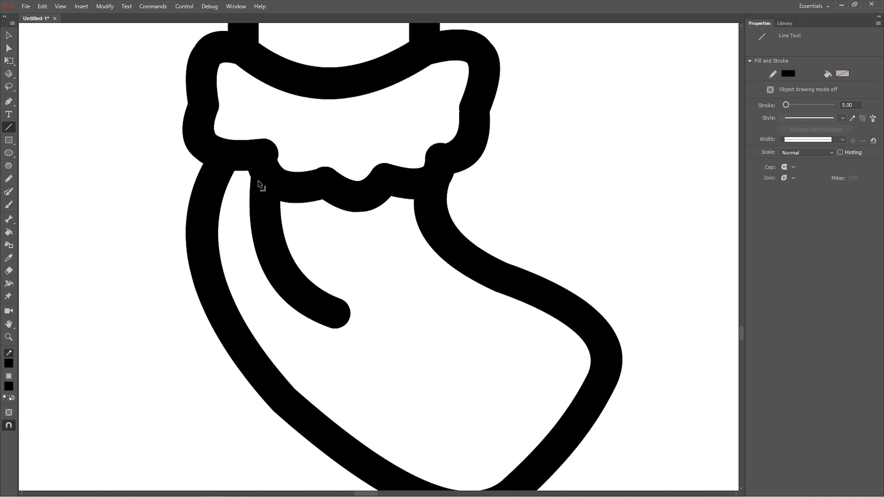
pyautogui.moveTo(327, 315); pyautogui.dragTo(487, 282)
pyautogui.moveTo(459, 330); pyautogui.dragTo(417, 323)
pyautogui.moveTo(275, 219); pyautogui.dragTo(436, 227)
pyautogui.moveTo(358, 225); pyautogui.dragTo(358, 240)
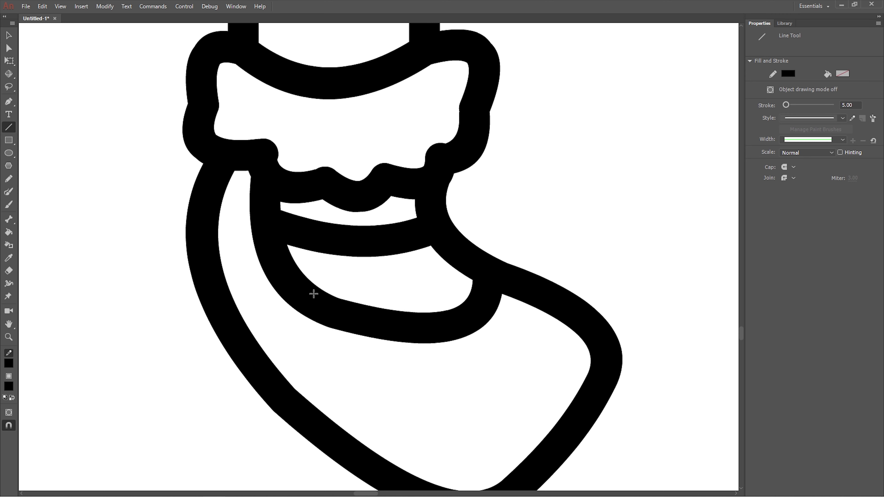
# Add another curved strap line across the foot inside the shoe opening
pyautogui.moveTo(312, 292); pyautogui.dragTo(435, 253)
pyautogui.moveTo(372, 270); pyautogui.dragTo(418, 294)
pyautogui.scroll(-5, 628, 226)
pyautogui.hotkey('ctrl', '-')
pyautogui.hotkey('ctrl', '-')
pyautogui.hotkey('ctrl', '-')
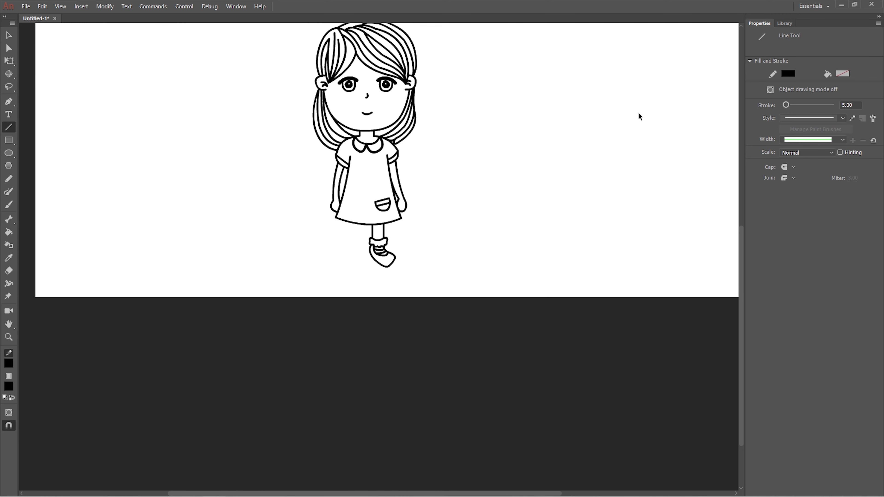
# Duplicate the whole leg with its sock and shoe, and flip the copy horizontally
pyautogui.press('z')
pyautogui.click(32, 97)
pyautogui.press('v')
pyautogui.moveTo(410, 416); pyautogui.dragTo(216, 114)
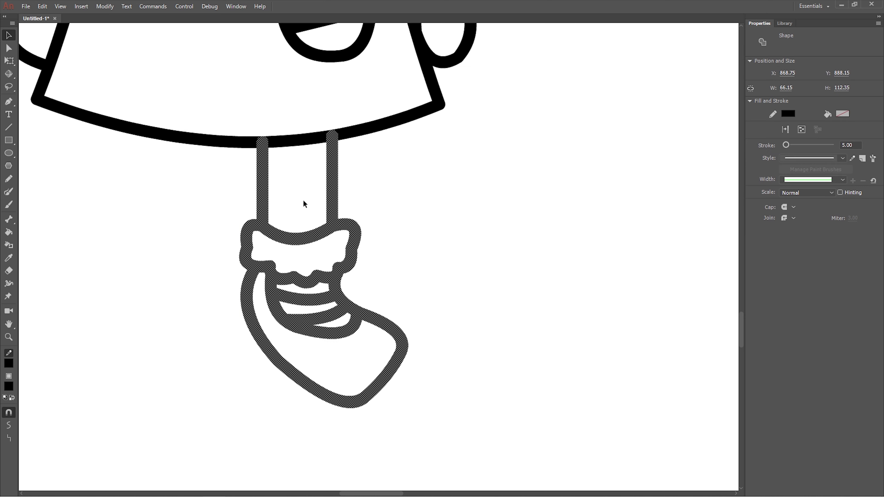
pyautogui.click(42, 6)
pyautogui.click(75, 70)
pyautogui.click(60, 6)
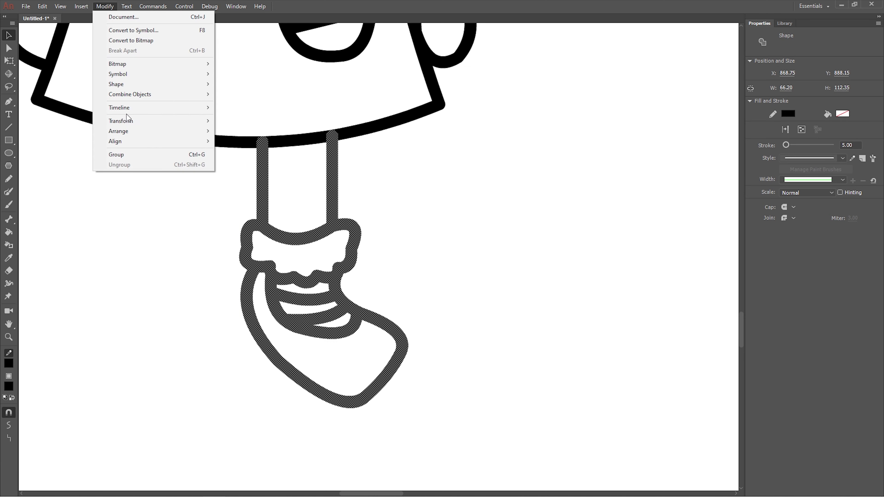
pyautogui.moveTo(118, 123)
pyautogui.click(244, 217)
# Move the mirrored leg sideways so it stands beside the original leg under the dress hem
pyautogui.hotkey('shift', 'Left')
pyautogui.hotkey('shift', 'Left')
pyautogui.hotkey('shift', 'Left')
pyautogui.hotkey('shift', 'Left')
pyautogui.hotkey('shift', 'Left')
pyautogui.hotkey('shift', 'Left')
pyautogui.hotkey('shift', 'Left')
pyautogui.hotkey('shift', 'Left')
pyautogui.press('Left')
pyautogui.press('Left')
pyautogui.click(514, 221)
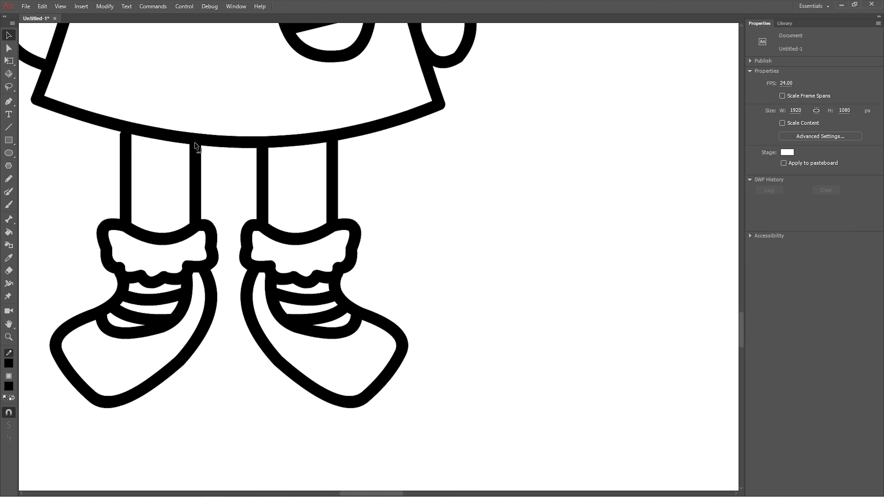
pyautogui.hotkey('ctrl', '2')
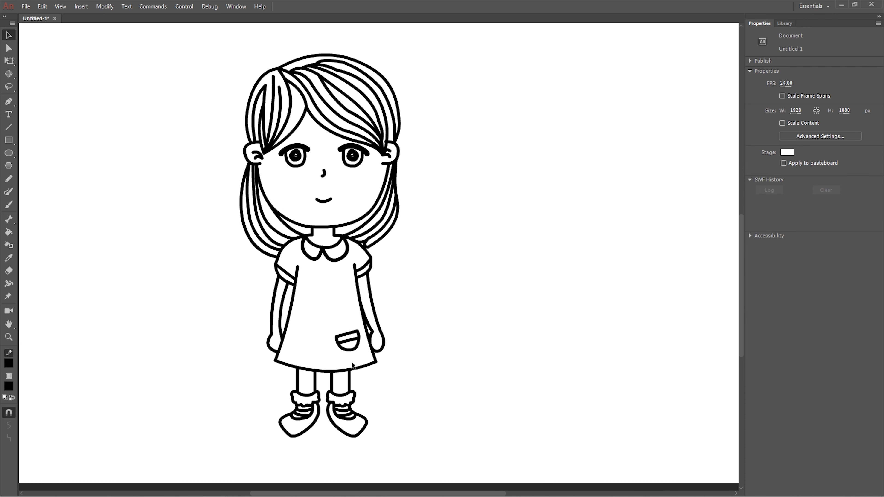
# Thicken the stroke of the outer hair contour on both sides and over the top of the head
pyautogui.moveTo(400, 325); pyautogui.dragTo(430, 345)
pyautogui.click(292, 135)
pyautogui.doubleClick(292, 135)
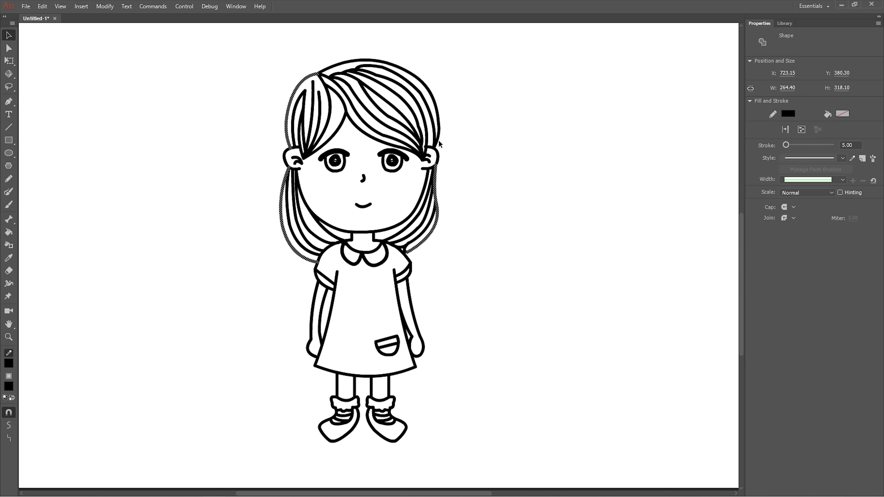
pyautogui.click(844, 144)
pyautogui.write('7')
pyautogui.press('Return')
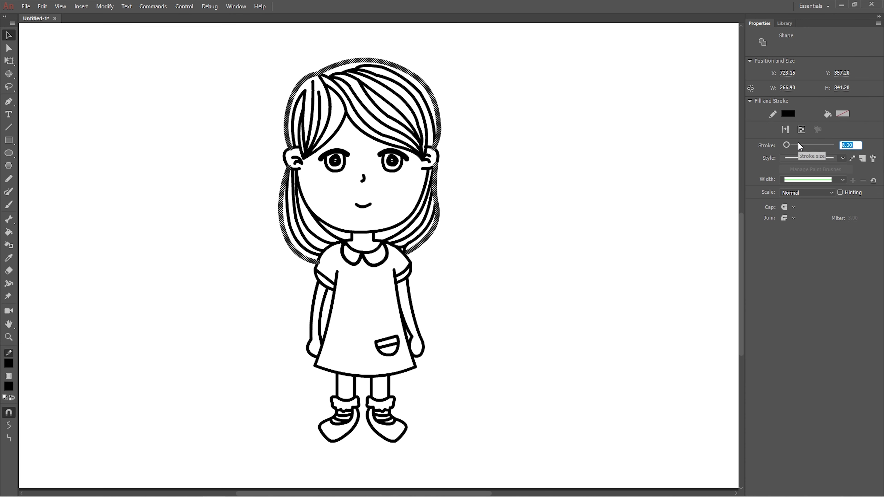
# Set the stroke of the outer shoulder, sleeve and arm outlines to 7 on both sides
pyautogui.click(587, 341)
pyautogui.click(319, 274)
pyautogui.keyDown('shift'); pyautogui.click(403, 254); pyautogui.keyUp('shift')
pyautogui.keyDown('shift'); pyautogui.click(419, 324); pyautogui.keyUp('shift')
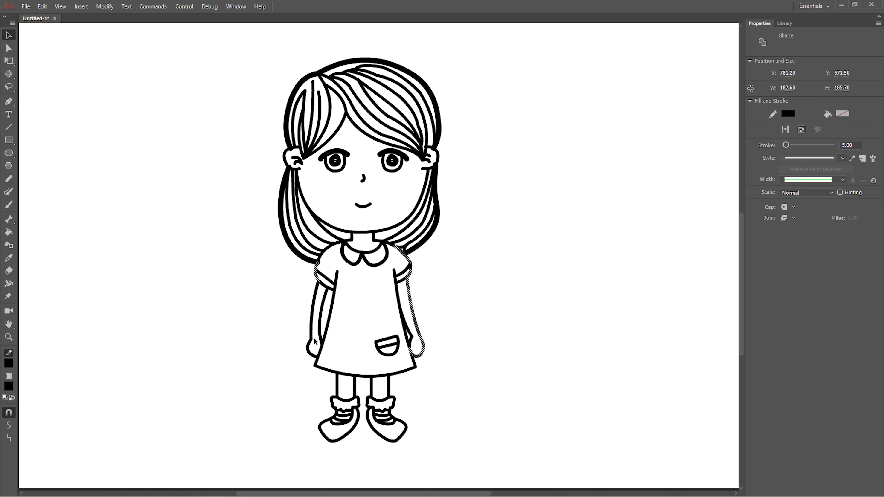
pyautogui.keyDown('shift'); pyautogui.click(311, 313); pyautogui.keyUp('shift')
pyautogui.click(849, 145)
pyautogui.write('7')
pyautogui.press('Return')
pyautogui.click(405, 385)
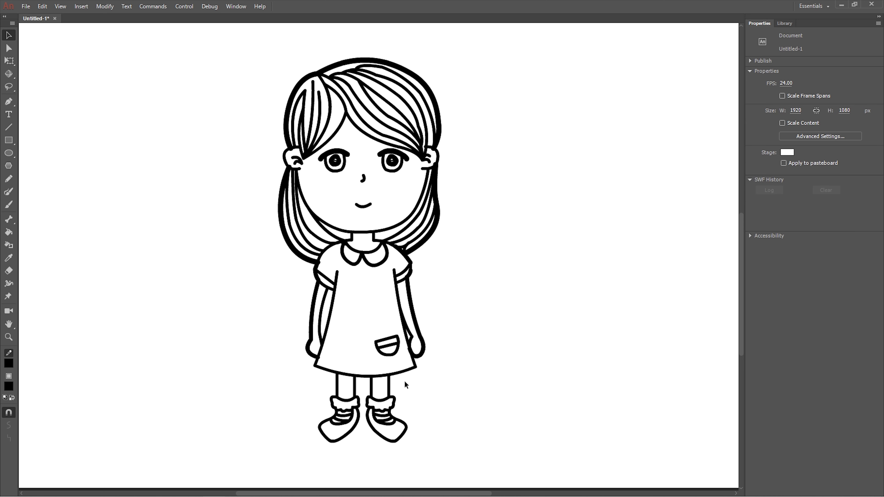
# Fill the dress body and sleeves with coral red using the Paint Bucket
pyautogui.scroll(1, 353, 137)
pyautogui.click(8, 386)
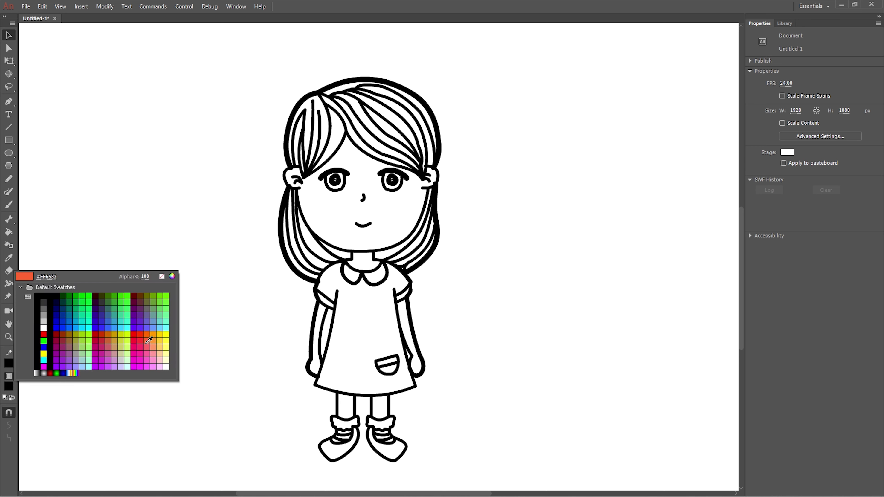
pyautogui.click(150, 347)
pyautogui.press('k')
pyautogui.click(347, 339)
# Fill the pocket band, collar and both sleeve cuffs with the pink-red #FF3366
pyautogui.click(8, 386)
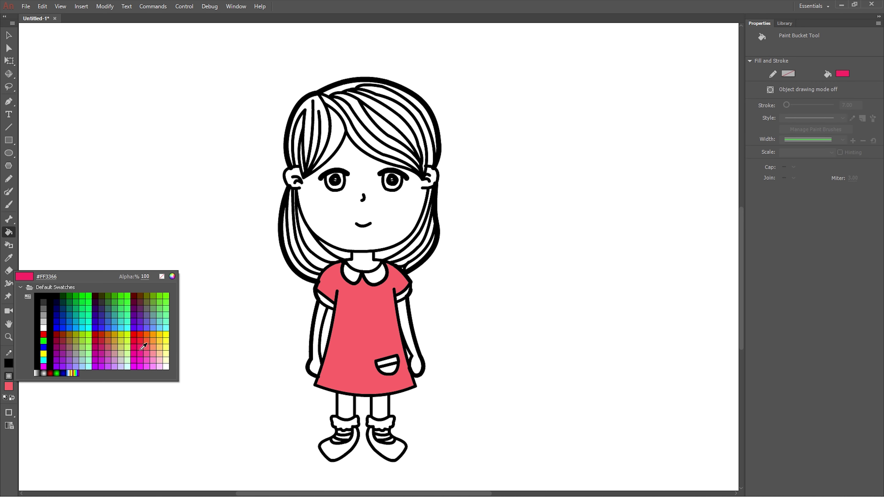
pyautogui.click(143, 346)
pyautogui.click(387, 362)
pyautogui.click(362, 281)
pyautogui.click(326, 300)
pyautogui.click(403, 294)
# Fill the legs, arms, face and ears with a light pink skin colour
pyautogui.click(8, 386)
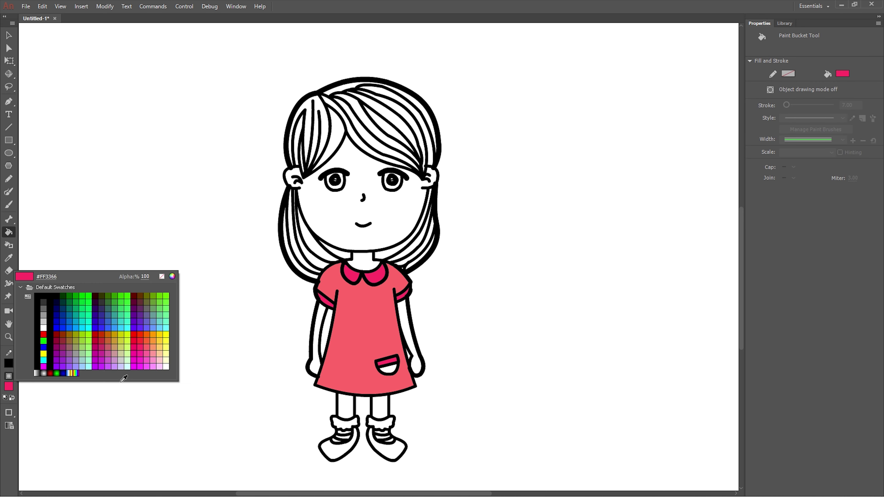
pyautogui.click(153, 350)
pyautogui.click(346, 405)
pyautogui.click(380, 405)
pyautogui.click(414, 345)
pyautogui.click(320, 341)
pyautogui.click(370, 248)
# Fill all the hair strands with dark red #990000
pyautogui.click(8, 386)
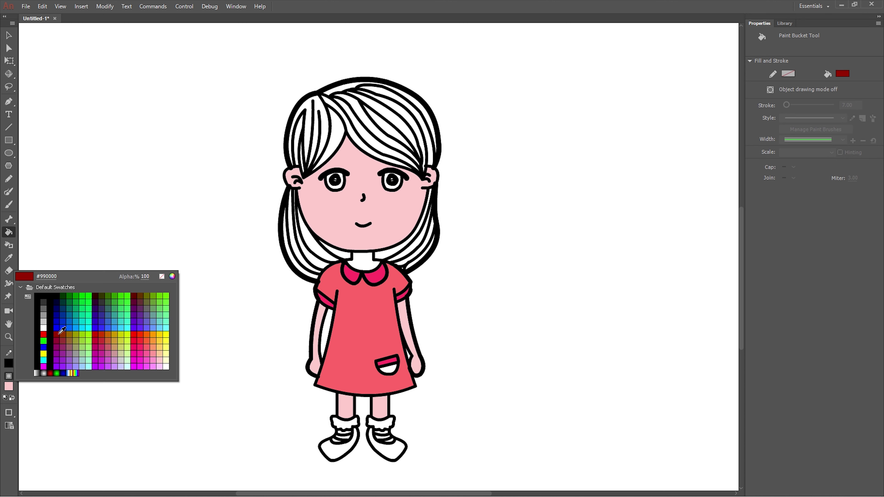
pyautogui.click(34, 328)
pyautogui.click(299, 269)
pyautogui.click(348, 256)
pyautogui.click(400, 132)
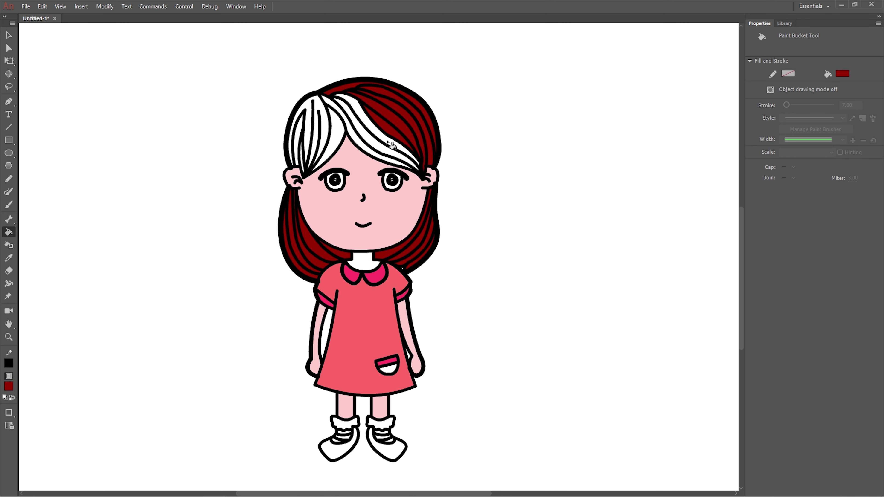
pyautogui.click(368, 153)
pyautogui.click(299, 146)
# Fill the neck and the lower part of the pocket with the light pink skin colour
pyautogui.click(9, 386)
pyautogui.click(392, 227)
pyautogui.click(363, 261)
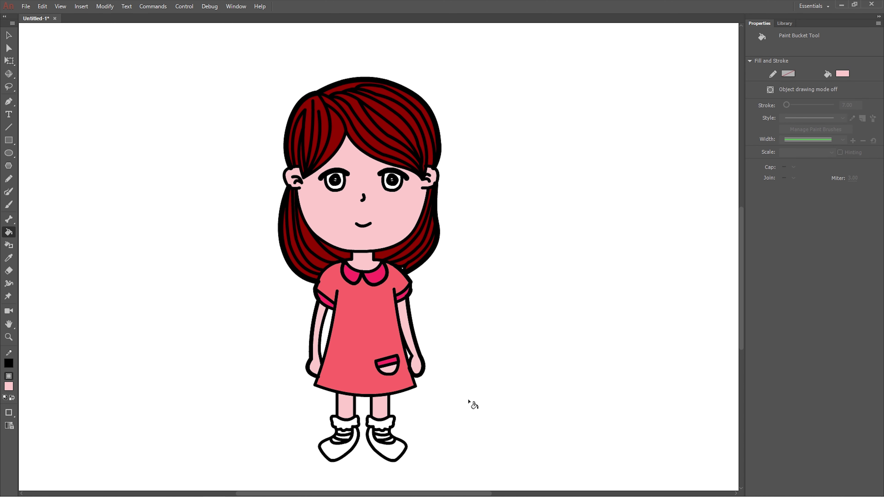
# Fill both shoes with turquoise and the areas between the shoe straps with light mint green
pyautogui.press('v')
pyautogui.hscroll(1, 427, 423)
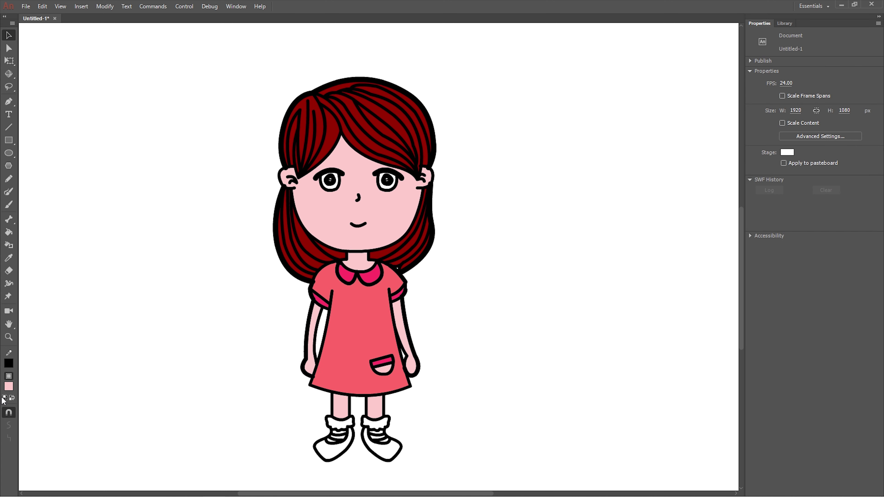
pyautogui.click(8, 386)
pyautogui.click(141, 323)
pyautogui.press('k')
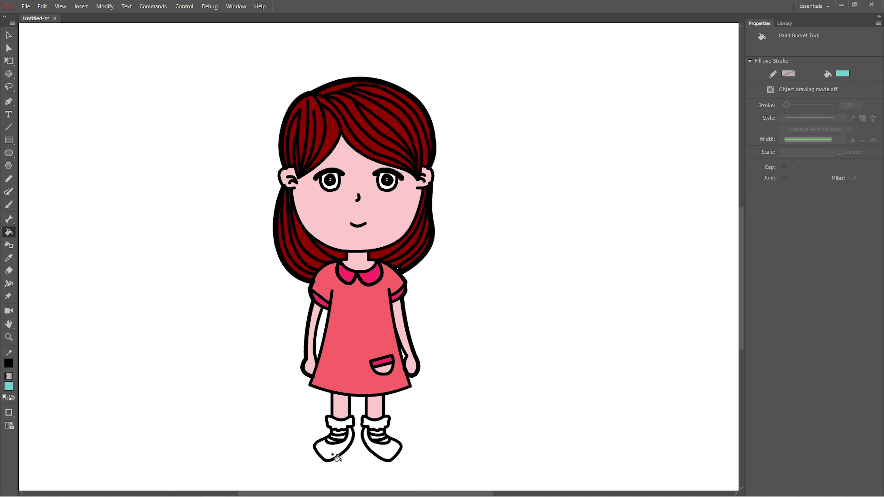
pyautogui.click(380, 454)
pyautogui.click(336, 455)
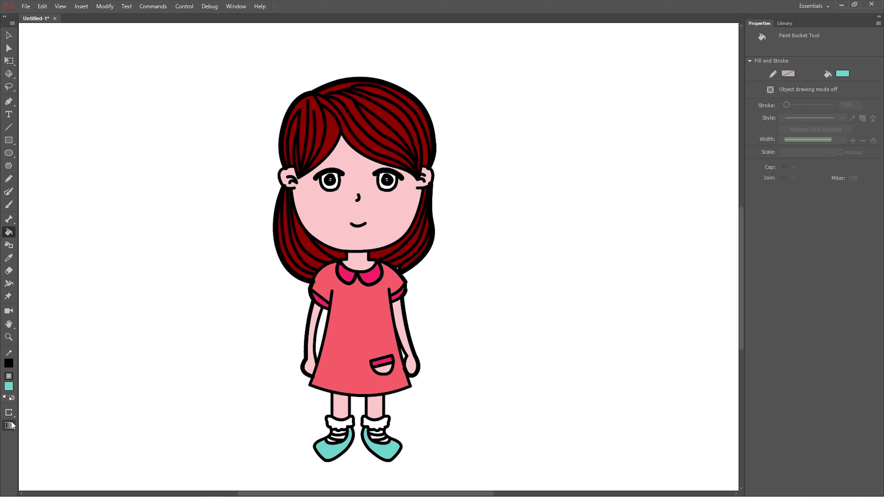
pyautogui.click(9, 386)
pyautogui.click(89, 360)
# Draw a closed wavy ground outline around the feet with a 7 stroke, and add two small stones near its left end
pyautogui.press('n')
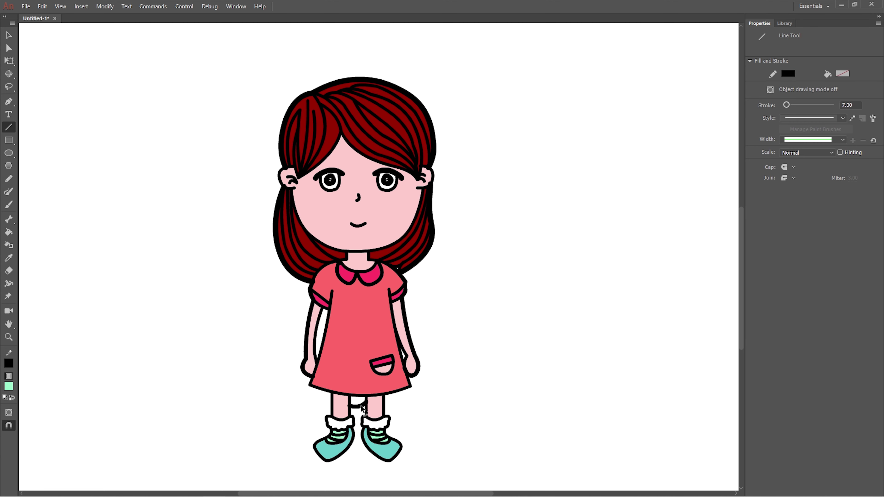
pyautogui.moveTo(397, 397)
pyautogui.mouseDown()
pyautogui.moveTo(493, 373)
pyautogui.moveTo(460, 361)
pyautogui.moveTo(409, 388)
pyautogui.moveTo(509, 377)
pyautogui.moveTo(492, 372)
pyautogui.moveTo(534, 386)
pyautogui.moveTo(536, 405)
pyautogui.moveTo(549, 402)
pyautogui.moveTo(554, 422)
pyautogui.moveTo(515, 451)
pyautogui.moveTo(533, 456)
pyautogui.moveTo(547, 433)
pyautogui.moveTo(509, 460)
pyautogui.moveTo(457, 472)
pyautogui.moveTo(499, 463)
pyautogui.moveTo(475, 473)
pyautogui.moveTo(363, 482)
pyautogui.moveTo(391, 477)
pyautogui.moveTo(398, 487)
pyautogui.moveTo(297, 468)
pyautogui.moveTo(300, 480)
pyautogui.moveTo(290, 469)
pyautogui.moveTo(221, 457)
pyautogui.moveTo(234, 458)
pyautogui.moveTo(190, 440)
pyautogui.moveTo(185, 449)
pyautogui.moveTo(205, 412)
pyautogui.moveTo(198, 402)
pyautogui.moveTo(332, 399)
pyautogui.moveTo(310, 401)
pyautogui.moveTo(331, 407)
pyautogui.mouseUp()
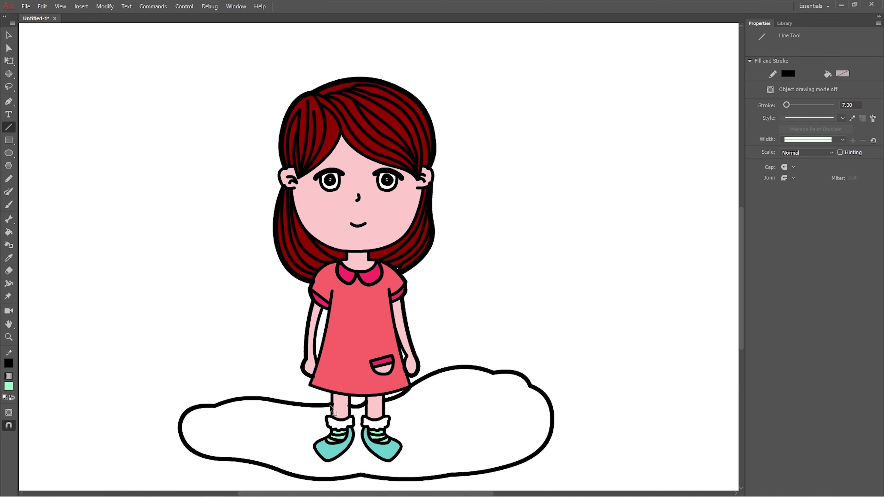
pyautogui.moveTo(226, 432); pyautogui.dragTo(197, 433)
pyautogui.moveTo(211, 433); pyautogui.dragTo(209, 439)
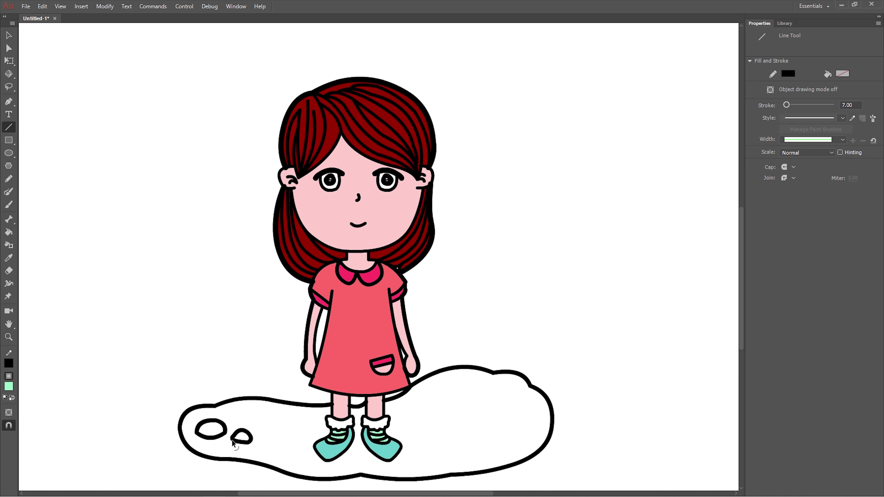
# Delete the ground edge above the larger left stone and draw three pointed grass blades with centre lines rising from the stone
pyautogui.keyDown('ctrl'); pyautogui.click(209, 405); pyautogui.keyUp('ctrl')
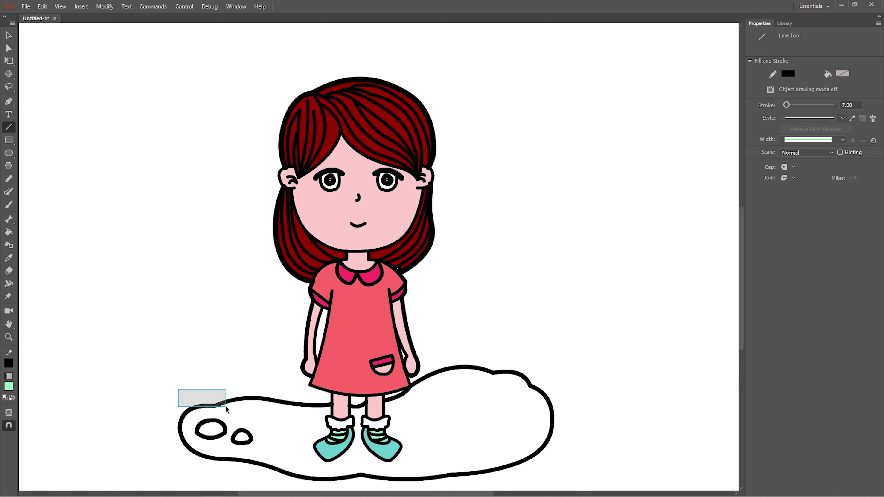
pyautogui.press('Delete')
pyautogui.moveTo(202, 427); pyautogui.dragTo(196, 337)
pyautogui.moveTo(197, 380)
pyautogui.mouseDown()
pyautogui.moveTo(209, 420)
pyautogui.moveTo(216, 353)
pyautogui.moveTo(219, 417)
pyautogui.moveTo(224, 387)
pyautogui.mouseUp()
pyautogui.moveTo(199, 423); pyautogui.dragTo(195, 402)
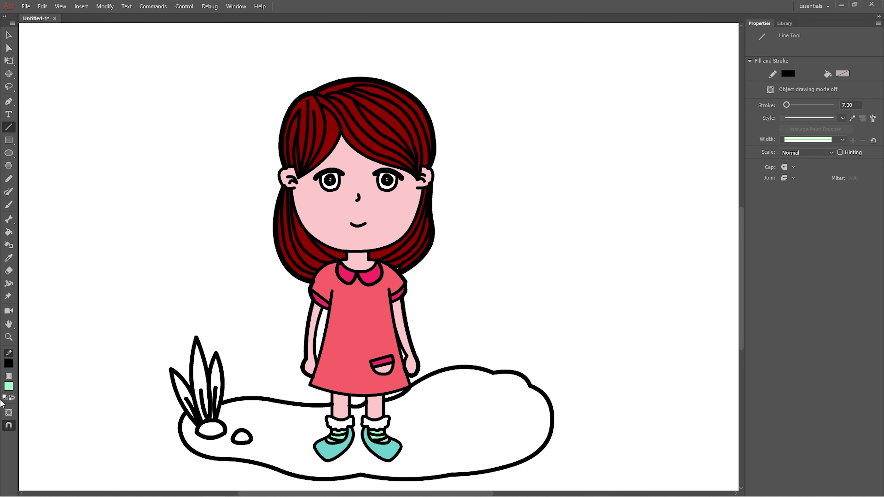
# Draw the first scalloped curves of a bush rising from the ground line between the grass and the dress
pyautogui.press('z')
pyautogui.moveTo(226, 358); pyautogui.dragTo(360, 448)
pyautogui.moveTo(242, 237)
pyautogui.mouseDown()
pyautogui.moveTo(227, 197)
pyautogui.moveTo(223, 216)
pyautogui.mouseUp()
pyautogui.moveTo(224, 199)
pyautogui.mouseDown()
pyautogui.moveTo(257, 154)
pyautogui.moveTo(219, 174)
pyautogui.moveTo(303, 120)
pyautogui.moveTo(274, 146)
pyautogui.mouseUp()
pyautogui.moveTo(303, 118); pyautogui.dragTo(336, 96)
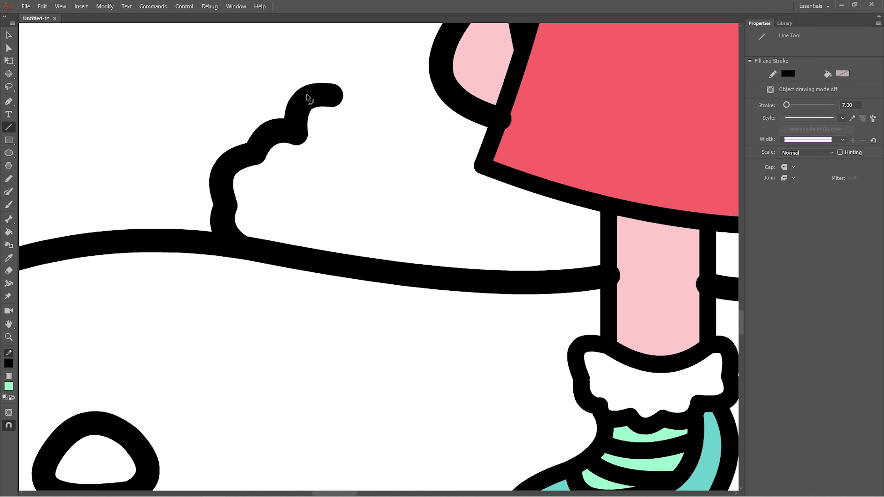
# Continue the scalloped bush up to the girl's hand and add a scalloped edge dividing its upper and lower clumps
pyautogui.scroll(5, 331, 106)
pyautogui.moveTo(343, 195); pyautogui.dragTo(395, 192)
pyautogui.moveTo(369, 193)
pyautogui.mouseDown()
pyautogui.moveTo(369, 163)
pyautogui.moveTo(430, 158)
pyautogui.moveTo(408, 155)
pyautogui.mouseUp()
pyautogui.moveTo(484, 271)
pyautogui.mouseDown()
pyautogui.moveTo(425, 291)
pyautogui.moveTo(460, 267)
pyautogui.mouseUp()
pyautogui.moveTo(426, 292)
pyautogui.mouseDown()
pyautogui.moveTo(377, 275)
pyautogui.moveTo(395, 265)
pyautogui.mouseUp()
pyautogui.moveTo(378, 277)
pyautogui.mouseDown()
pyautogui.moveTo(345, 297)
pyautogui.moveTo(355, 277)
pyautogui.moveTo(364, 282)
pyautogui.mouseUp()
pyautogui.moveTo(345, 298)
pyautogui.mouseDown()
pyautogui.moveTo(298, 281)
pyautogui.moveTo(321, 271)
pyautogui.mouseUp()
# Draw a smaller scalloped bush in front, running from the ground line up to the dress hem
pyautogui.moveTo(430, 406); pyautogui.dragTo(463, 379)
pyautogui.moveTo(446, 393)
pyautogui.mouseDown()
pyautogui.moveTo(437, 381)
pyautogui.moveTo(524, 381)
pyautogui.mouseUp()
pyautogui.moveTo(493, 380)
pyautogui.mouseDown()
pyautogui.moveTo(491, 362)
pyautogui.moveTo(550, 340)
pyautogui.mouseUp()
pyautogui.moveTo(539, 362); pyautogui.dragTo(530, 372)
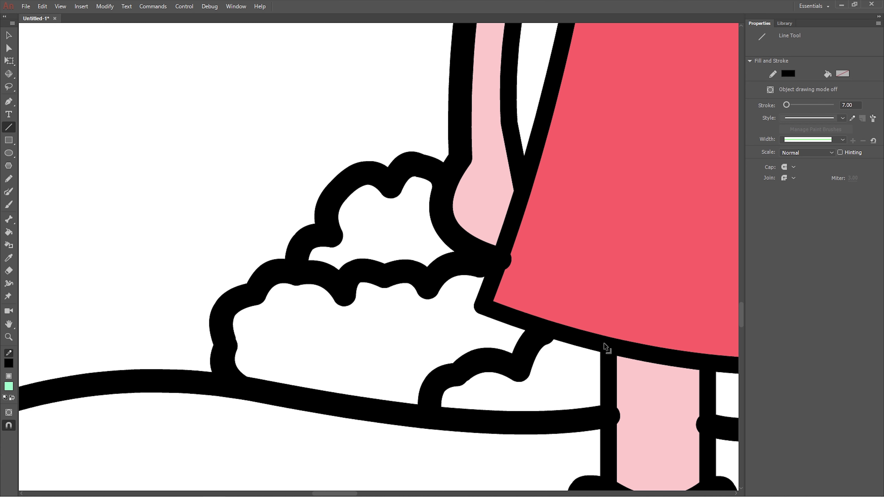
# Draw the scalloped top outline of a second bush, extending outward from the arm on the pocket side of the dress
pyautogui.hotkey('ctrl', '-')
pyautogui.hotkey('ctrl', '-')
pyautogui.moveTo(452, 244); pyautogui.dragTo(313, 244)
pyautogui.click(451, 250)
pyautogui.moveTo(302, 159); pyautogui.dragTo(304, 139)
pyautogui.moveTo(323, 162)
pyautogui.mouseDown()
pyautogui.moveTo(355, 146)
pyautogui.moveTo(343, 134)
pyautogui.mouseUp()
pyautogui.moveTo(354, 146)
pyautogui.mouseDown()
pyautogui.moveTo(410, 154)
pyautogui.moveTo(376, 132)
pyautogui.mouseUp()
pyautogui.moveTo(410, 162)
pyautogui.mouseDown()
pyautogui.moveTo(445, 182)
pyautogui.moveTo(433, 153)
pyautogui.mouseUp()
pyautogui.moveTo(443, 184)
pyautogui.mouseDown()
pyautogui.moveTo(494, 179)
pyautogui.moveTo(473, 163)
pyautogui.moveTo(544, 176)
pyautogui.mouseUp()
pyautogui.moveTo(519, 177); pyautogui.dragTo(521, 157)
pyautogui.moveTo(544, 176)
pyautogui.mouseDown()
pyautogui.moveTo(594, 185)
pyautogui.moveTo(567, 155)
pyautogui.mouseUp()
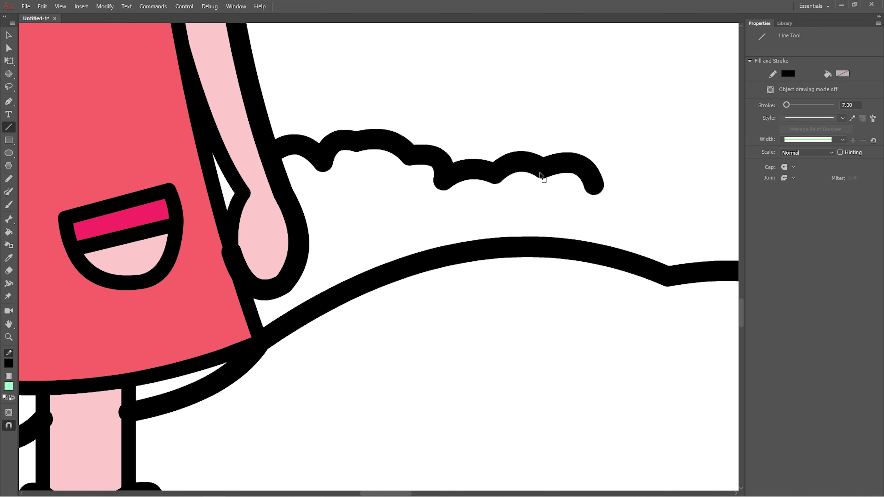
# Bring the second bush's outline down to the ground line and add a scalloped inner edge toward the hand
pyautogui.moveTo(594, 185)
pyautogui.mouseDown()
pyautogui.moveTo(620, 238)
pyautogui.moveTo(637, 205)
pyautogui.mouseUp()
pyautogui.moveTo(621, 240); pyautogui.dragTo(656, 259)
pyautogui.moveTo(639, 250); pyautogui.dragTo(647, 230)
pyautogui.moveTo(443, 185); pyautogui.dragTo(420, 218)
pyautogui.moveTo(432, 201)
pyautogui.mouseDown()
pyautogui.moveTo(414, 191)
pyautogui.moveTo(379, 230)
pyautogui.moveTo(396, 207)
pyautogui.moveTo(348, 212)
pyautogui.mouseUp()
pyautogui.moveTo(363, 221); pyautogui.dragTo(361, 207)
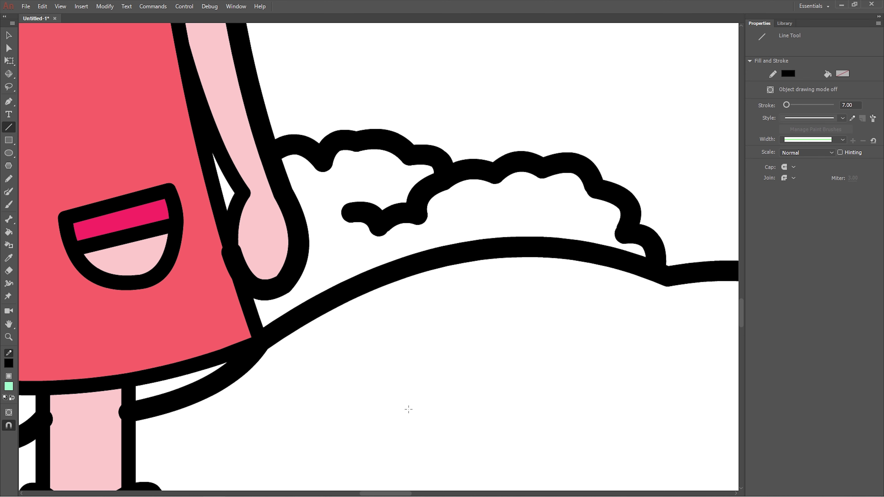
# Draw two overlapping rounded stones on the right part of the ground
pyautogui.hotkey('ctrl', '-')
pyautogui.scroll(-4, 498, 409)
pyautogui.moveTo(487, 277)
pyautogui.mouseDown()
pyautogui.moveTo(559, 243)
pyautogui.moveTo(522, 236)
pyautogui.mouseUp()
pyautogui.moveTo(558, 243); pyautogui.dragTo(544, 272)
pyautogui.moveTo(552, 257); pyautogui.dragTo(561, 263)
pyautogui.moveTo(512, 277); pyautogui.dragTo(509, 288)
pyautogui.moveTo(552, 232)
pyautogui.mouseDown()
pyautogui.moveTo(588, 230)
pyautogui.moveTo(601, 249)
pyautogui.moveTo(581, 266)
pyautogui.mouseUp()
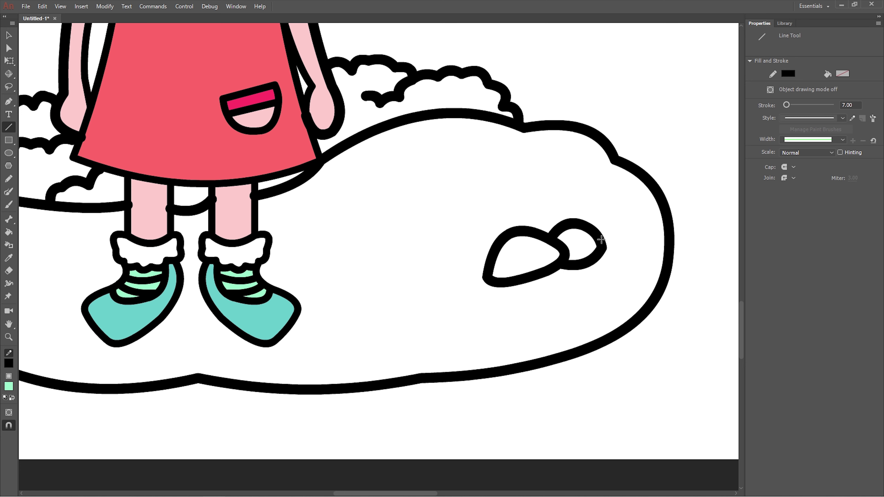
# Set the stroke to 3 and draw a wavy shadow outline around the two overlapping stones, correcting its upper edge
pyautogui.moveTo(786, 105); pyautogui.dragTo(786, 105)
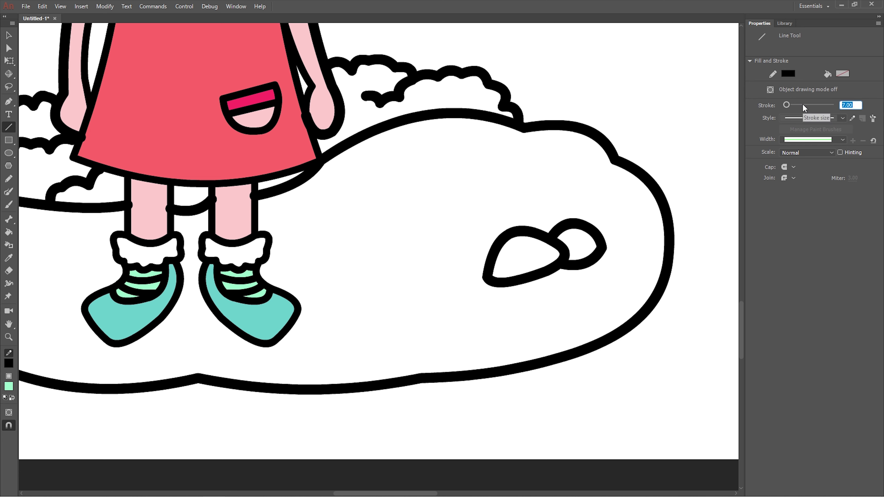
pyautogui.moveTo(375, 251)
pyautogui.mouseDown()
pyautogui.moveTo(489, 249)
pyautogui.moveTo(362, 269)
pyautogui.mouseUp()
pyautogui.moveTo(362, 269)
pyautogui.mouseDown()
pyautogui.moveTo(503, 306)
pyautogui.moveTo(588, 293)
pyautogui.mouseUp()
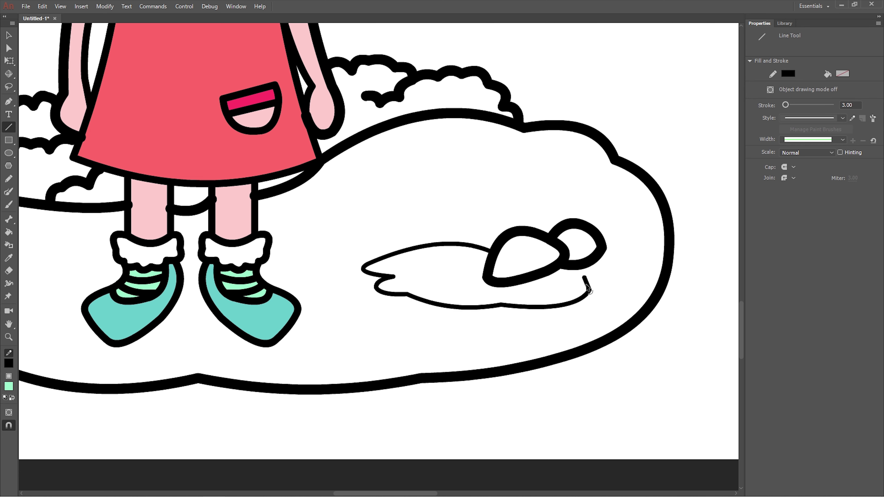
pyautogui.moveTo(615, 246); pyautogui.dragTo(606, 240)
pyautogui.moveTo(489, 249); pyautogui.dragTo(496, 240)
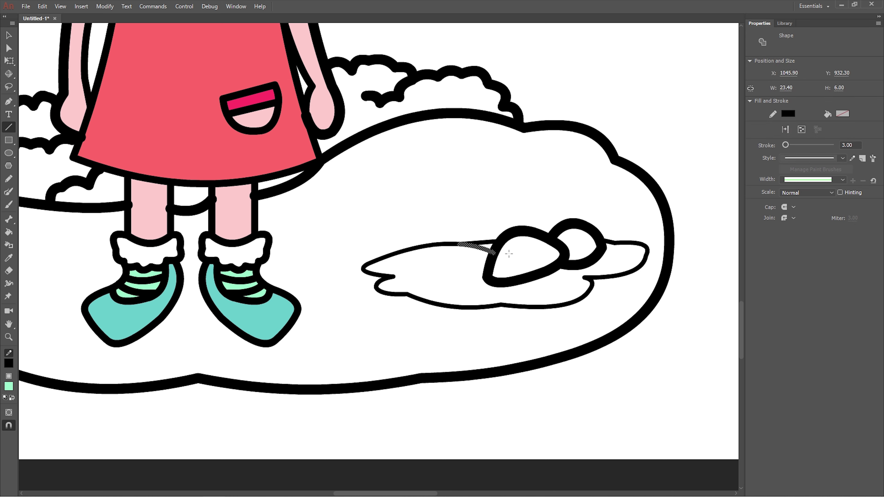
# Fill the ground area with bright green
pyautogui.click(8, 363)
pyautogui.click(159, 393)
pyautogui.click(9, 232)
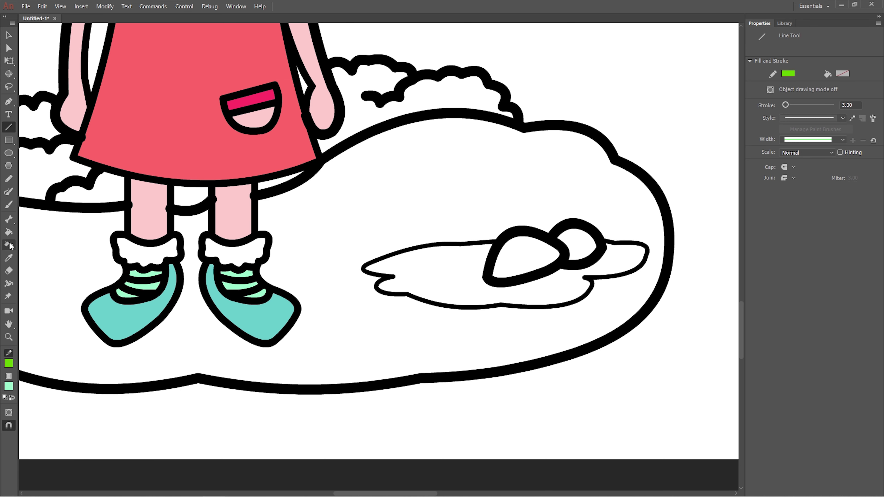
pyautogui.click(354, 335)
pyautogui.click(8, 387)
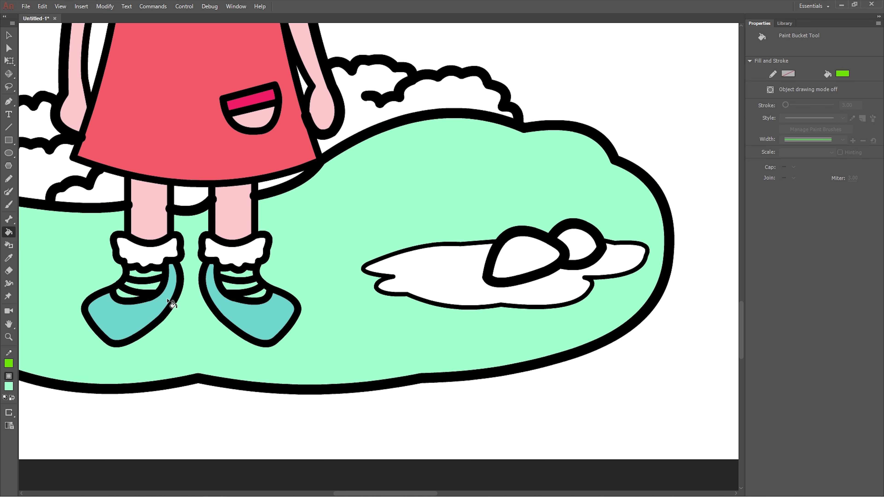
pyautogui.click(353, 244)
# Fill the shadow around the stones with a darker green and delete its black outline
pyautogui.click(158, 296)
pyautogui.click(383, 286)
pyautogui.doubleClick(611, 240)
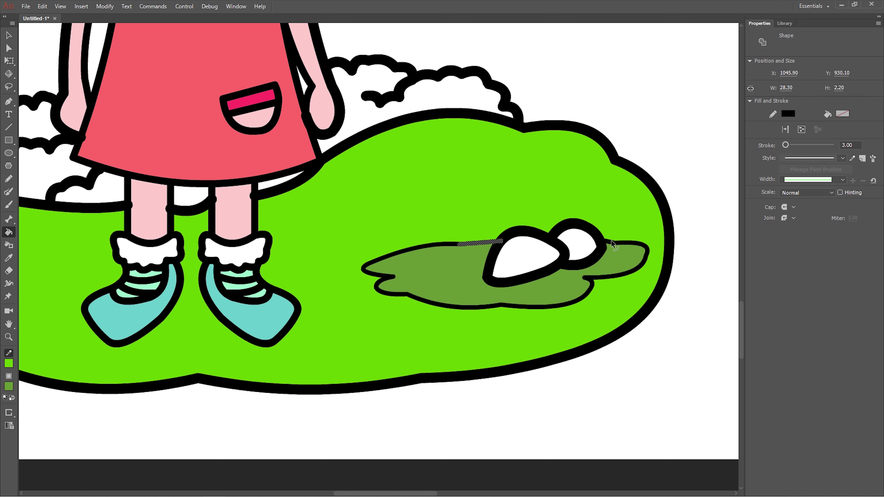
pyautogui.press('Delete')
# Fill the two overlapping stones with reddish brown
pyautogui.click(8, 386)
pyautogui.click(27, 324)
pyautogui.click(529, 256)
pyautogui.click(577, 244)
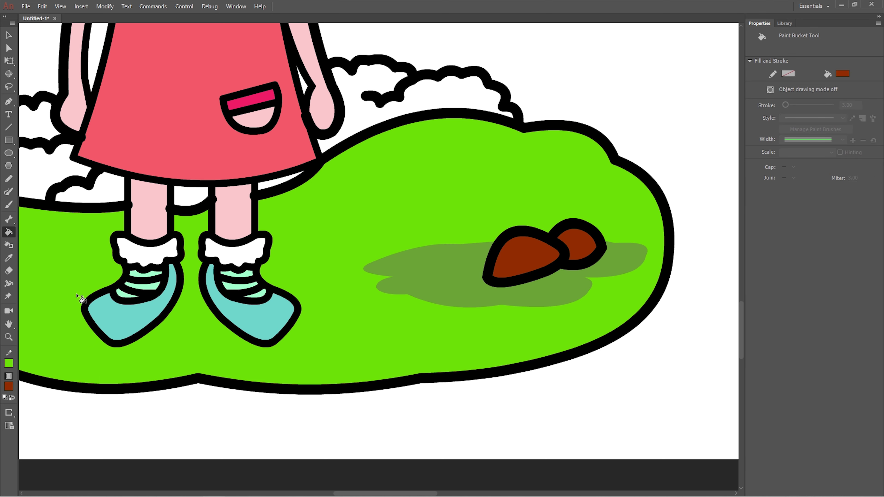
# Fill the two separate stones by the tall grass with the same reddish brown
pyautogui.hscroll(-10, 283, 351)
pyautogui.click(243, 268)
pyautogui.click(318, 288)
# Fill the three tall grass blades behind the stone with olive green
pyautogui.click(8, 386)
pyautogui.click(153, 291)
pyautogui.click(169, 160)
pyautogui.click(211, 111)
pyautogui.click(260, 147)
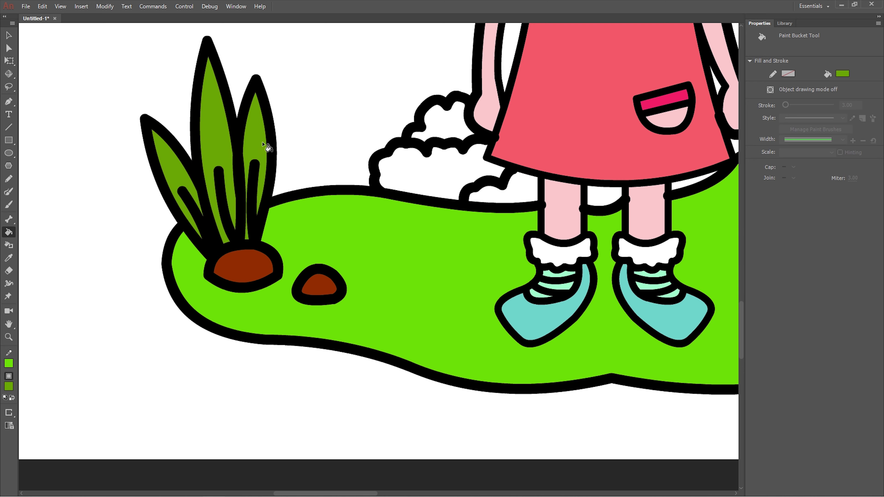
# Fill all visible parts of the front bush behind the girl's legs with olive green
pyautogui.scroll(5, 348, 243)
pyautogui.click(503, 327)
pyautogui.click(606, 336)
pyautogui.click(694, 322)
# Fill the scalloped bush on the grass side of the girl with a muted green
pyautogui.click(8, 387)
pyautogui.click(157, 299)
pyautogui.click(443, 332)
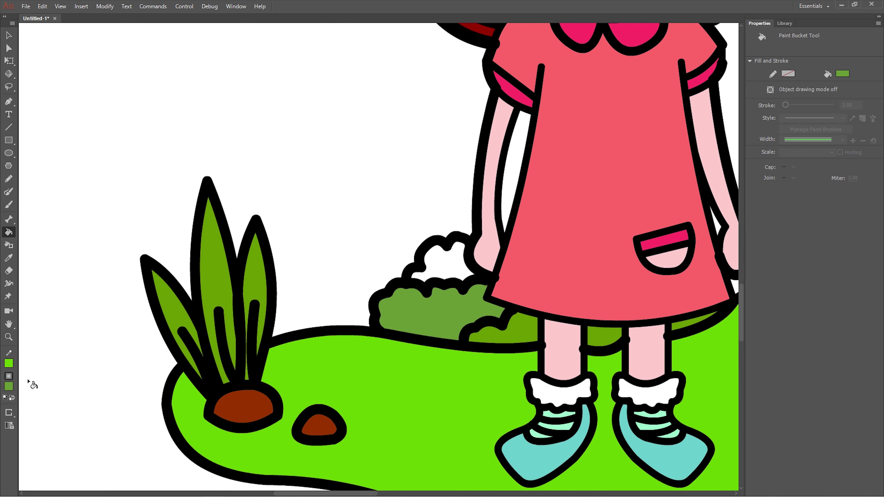
# Recolour the front bush on the grass side light green and fill the bush behind it with dark olive
pyautogui.click(8, 387)
pyautogui.click(166, 306)
pyautogui.click(443, 332)
pyautogui.click(9, 386)
pyautogui.click(152, 296)
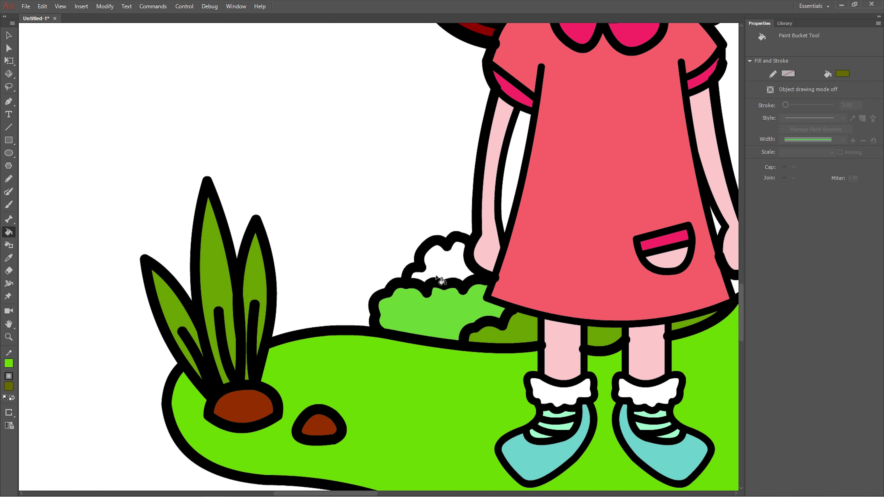
pyautogui.click(441, 261)
# Fill the bushes on the other side of the girl, including the gap beside her hand, with olive green
pyautogui.hscroll(10, 372, 485)
pyautogui.click(8, 387)
pyautogui.click(160, 295)
pyautogui.click(346, 280)
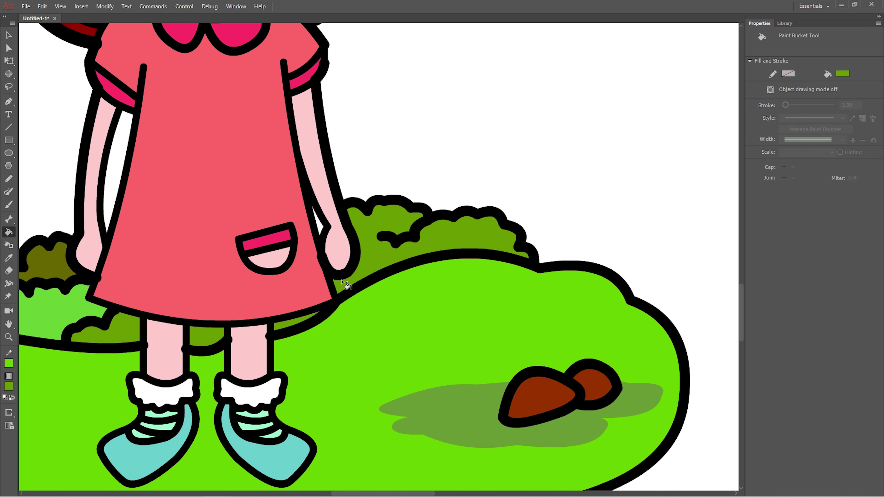
# Set the stroke colour to black and draw a wavy shadow outline around the two stones below the grass
pyautogui.hotkey('ctrl', '2')
pyautogui.press('z')
pyautogui.moveTo(195, 270); pyautogui.dragTo(346, 343)
pyautogui.press('n')
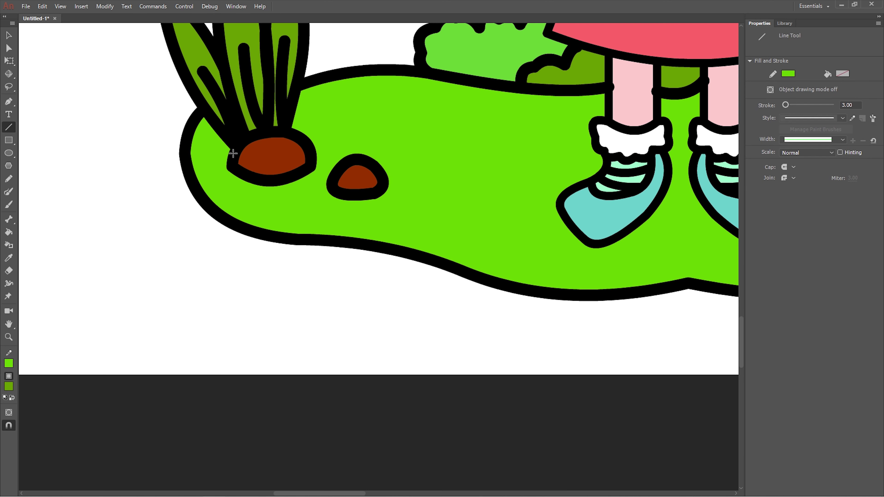
pyautogui.click(8, 363)
pyautogui.click(39, 391)
pyautogui.moveTo(227, 150)
pyautogui.mouseDown()
pyautogui.moveTo(207, 168)
pyautogui.moveTo(243, 201)
pyautogui.moveTo(368, 213)
pyautogui.moveTo(462, 178)
pyautogui.moveTo(336, 126)
pyautogui.moveTo(289, 122)
pyautogui.mouseUp()
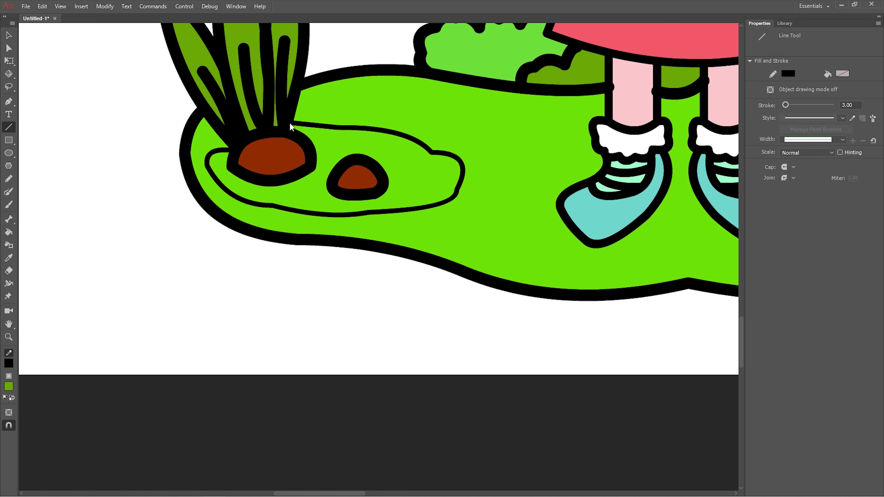
# Fill the shadow around the stones below the grass with olive green and delete its black outline
pyautogui.click(9, 386)
pyautogui.click(308, 202)
pyautogui.press('k')
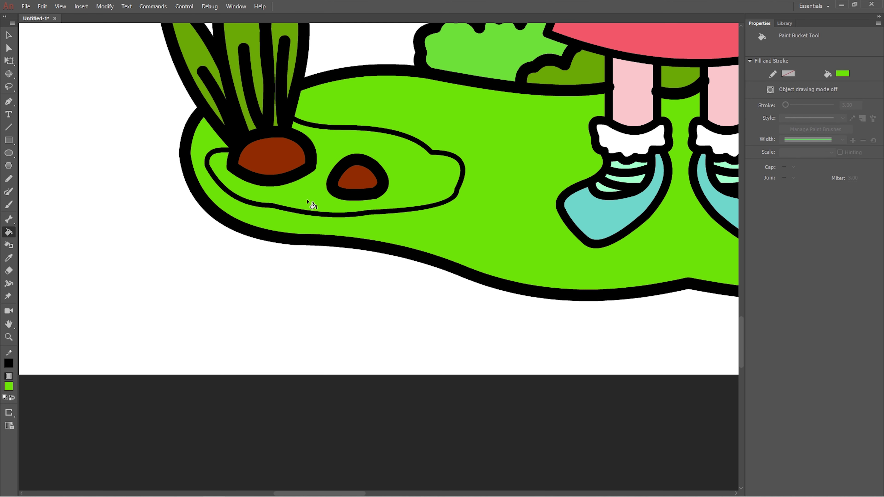
pyautogui.click(297, 208)
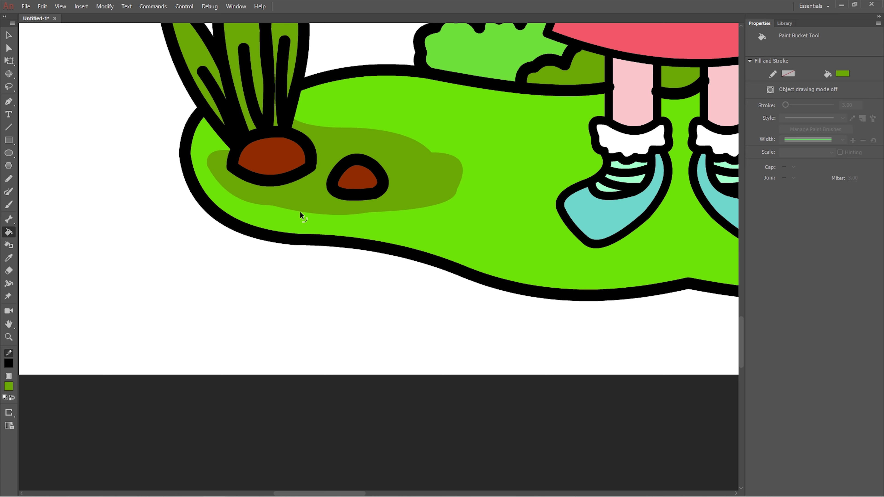
pyautogui.hotkey('ctrl', '2')
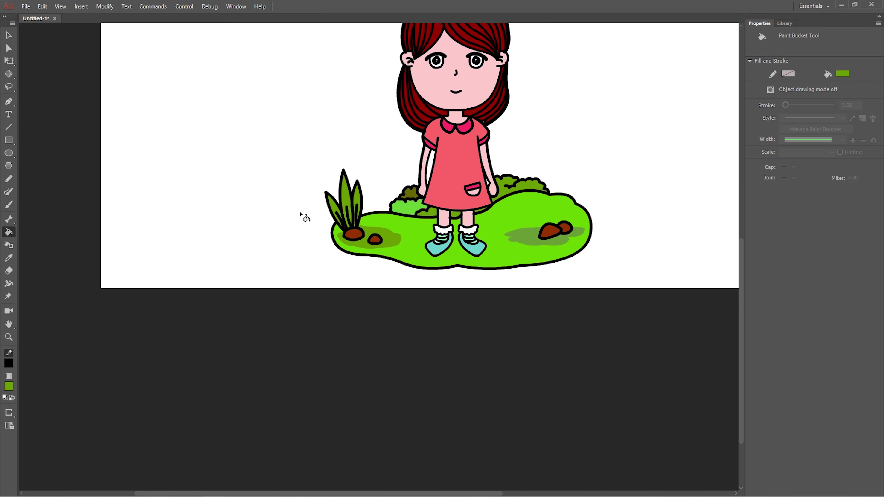
# Select the entire drawing, move it higher on the stage and deselect it
pyautogui.press('v')
pyautogui.hotkey('ctrl', 'a')
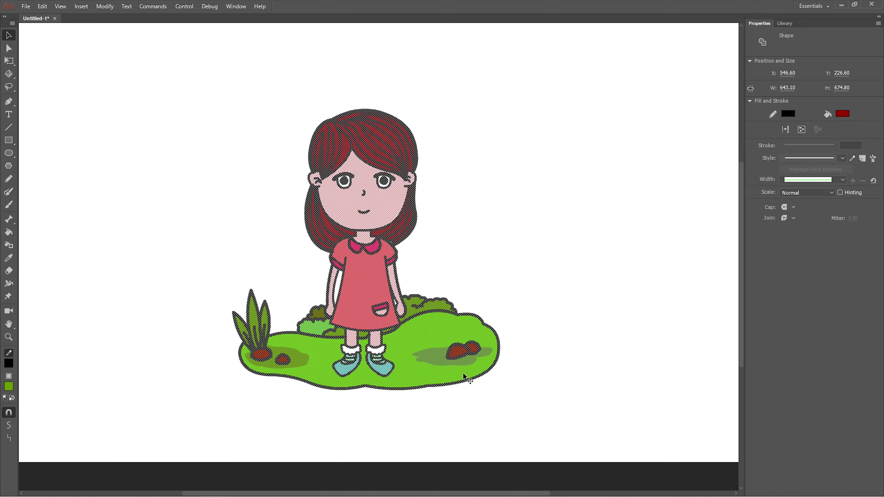
pyautogui.click(655, 274)
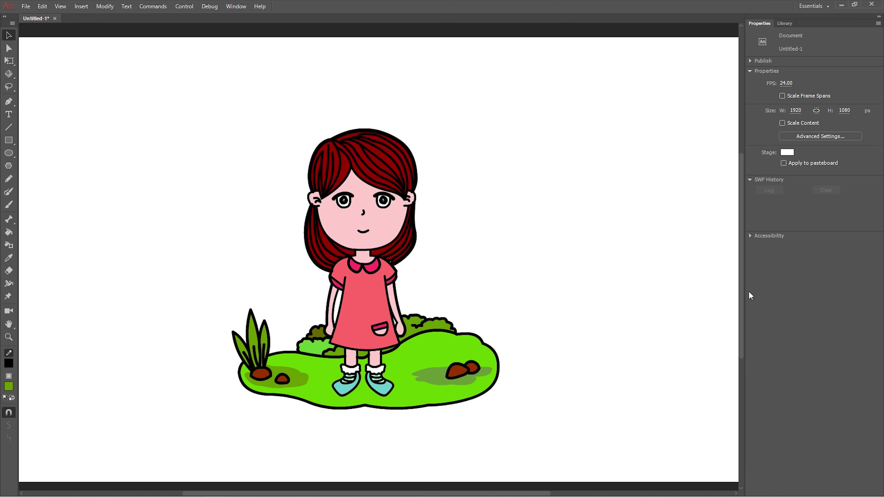
# Set the stroke to 7 and draw a round sun with a small curved highlight above the girl's right-hand side
pyautogui.write('n7')
pyautogui.press('Return')
pyautogui.moveTo(459, 147); pyautogui.dragTo(483, 112)
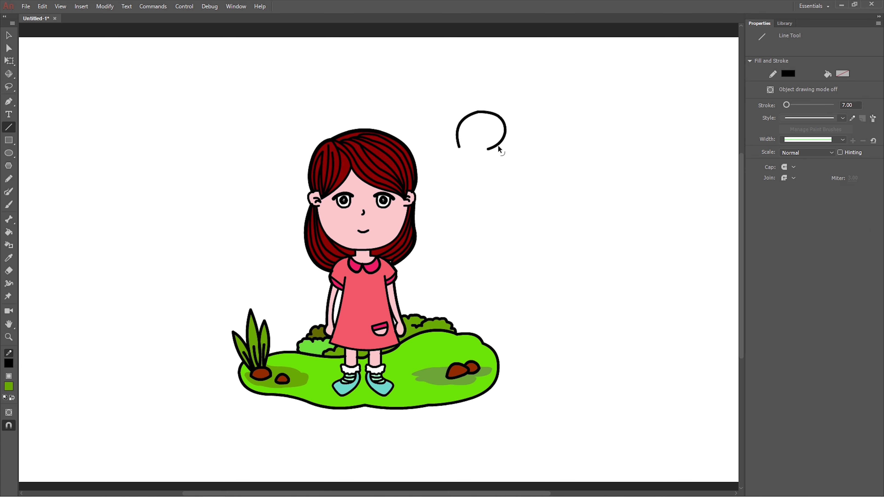
pyautogui.moveTo(457, 155); pyautogui.dragTo(462, 148)
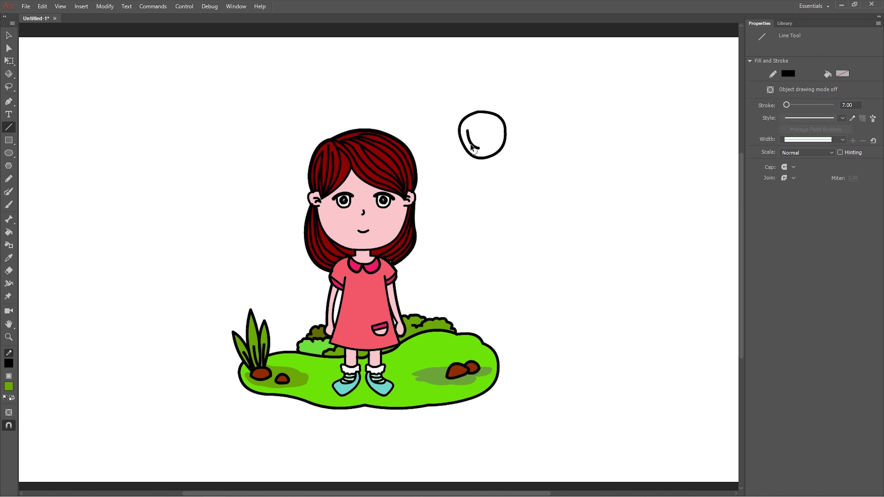
# Fill the sun with yellow and its crescent with orange, removing the crescent's black outline
pyautogui.click(9, 386)
pyautogui.click(21, 365)
pyautogui.press('k')
pyautogui.click(490, 126)
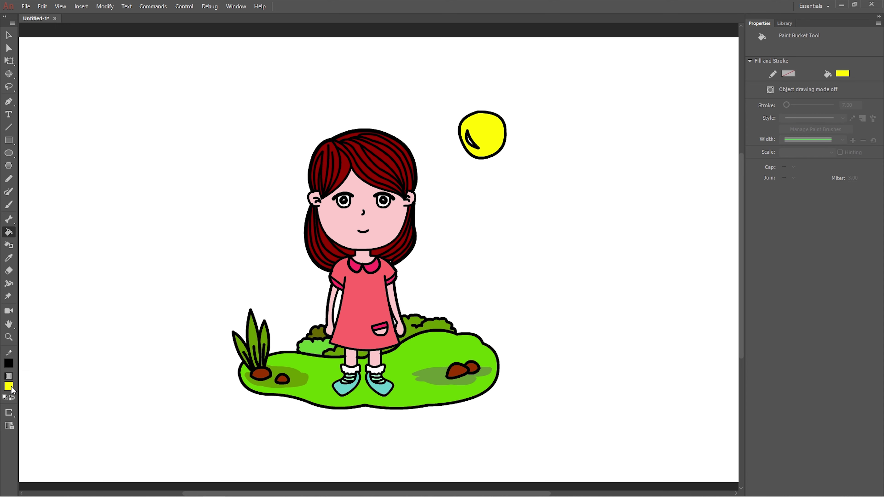
pyautogui.click(8, 386)
pyautogui.click(42, 365)
pyautogui.click(472, 141)
# Draw a large puffy cloud outline with inner curls below the sun
pyautogui.press('n')
pyautogui.press('z')
pyautogui.moveTo(256, 85); pyautogui.dragTo(605, 326)
pyautogui.moveTo(555, 190)
pyautogui.mouseDown()
pyautogui.moveTo(521, 216)
pyautogui.moveTo(576, 209)
pyautogui.moveTo(581, 224)
pyautogui.moveTo(630, 212)
pyautogui.mouseUp()
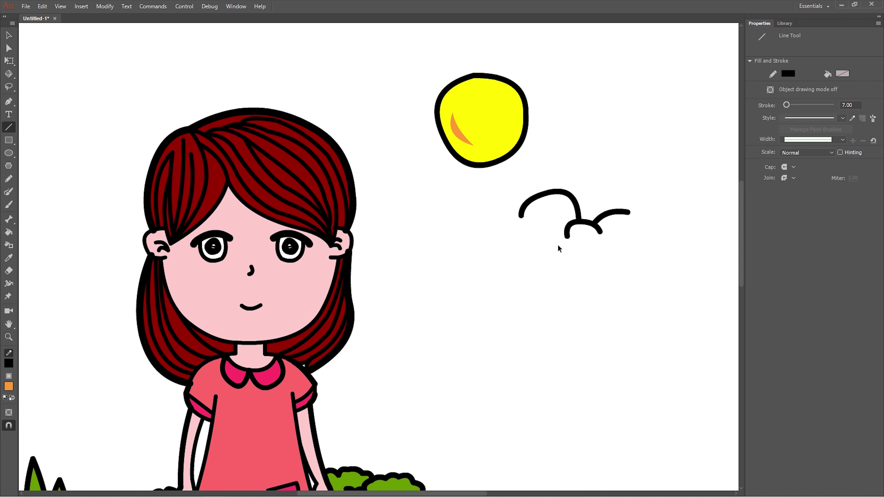
pyautogui.moveTo(522, 216)
pyautogui.mouseDown()
pyautogui.moveTo(492, 251)
pyautogui.moveTo(507, 272)
pyautogui.moveTo(602, 278)
pyautogui.mouseUp()
pyautogui.moveTo(577, 279); pyautogui.dragTo(651, 268)
pyautogui.moveTo(626, 273); pyautogui.dragTo(627, 287)
pyautogui.moveTo(649, 272)
pyautogui.mouseDown()
pyautogui.moveTo(649, 206)
pyautogui.moveTo(609, 192)
pyautogui.moveTo(591, 221)
pyautogui.moveTo(624, 222)
pyautogui.mouseUp()
# Draw a smaller puffy cloud outline on the opposite side of the girl's head
pyautogui.moveTo(332, 491); pyautogui.dragTo(287, 491)
pyautogui.moveTo(132, 248)
pyautogui.mouseDown()
pyautogui.moveTo(177, 206)
pyautogui.moveTo(236, 273)
pyautogui.moveTo(191, 279)
pyautogui.moveTo(209, 290)
pyautogui.mouseUp()
pyautogui.moveTo(192, 279); pyautogui.dragTo(136, 278)
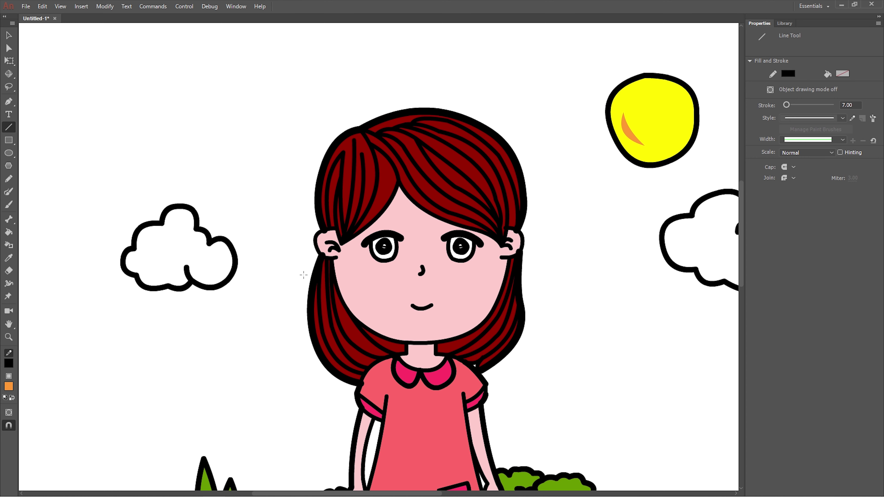
# Draw a shading line along the large cloud's underside, fill below it with light grey and delete the line
pyautogui.hotkey('ctrl', '-')
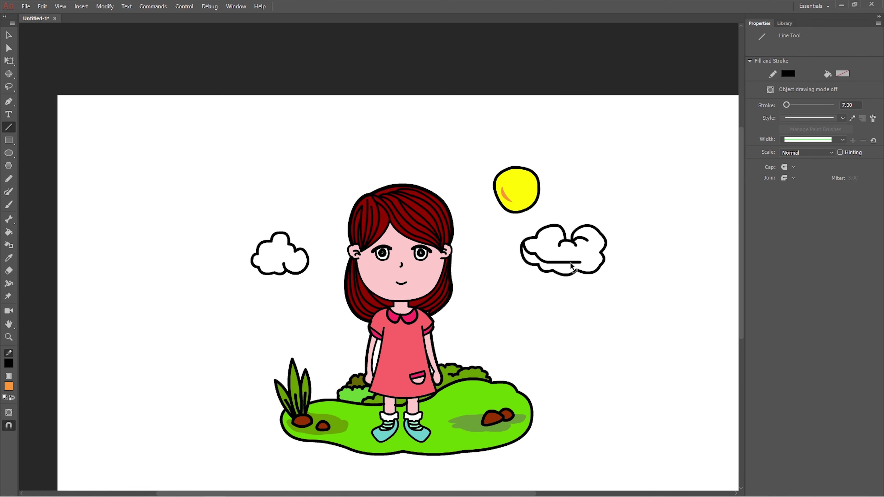
pyautogui.click(9, 233)
pyautogui.click(9, 387)
pyautogui.click(18, 331)
pyautogui.click(538, 263)
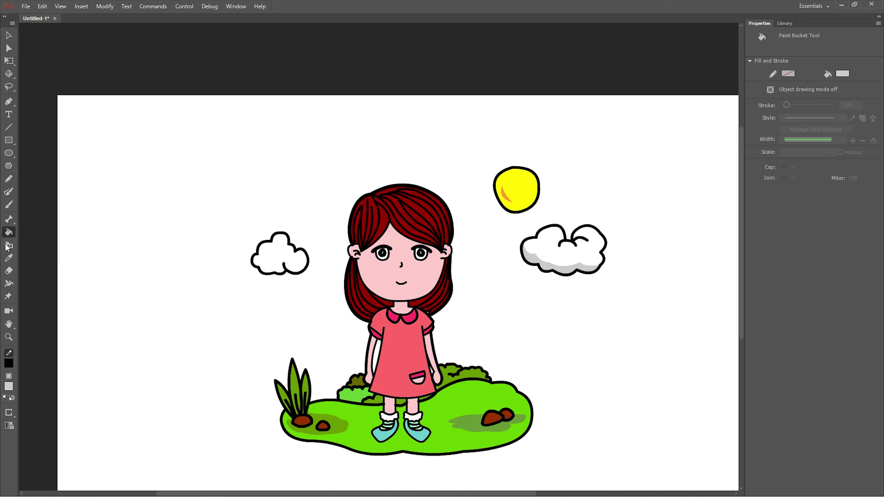
# Add a light grey crescent shadow to the small cloud's lower right lobe and delete its guide line
pyautogui.press('n')
pyautogui.press('k')
pyautogui.click(296, 268)
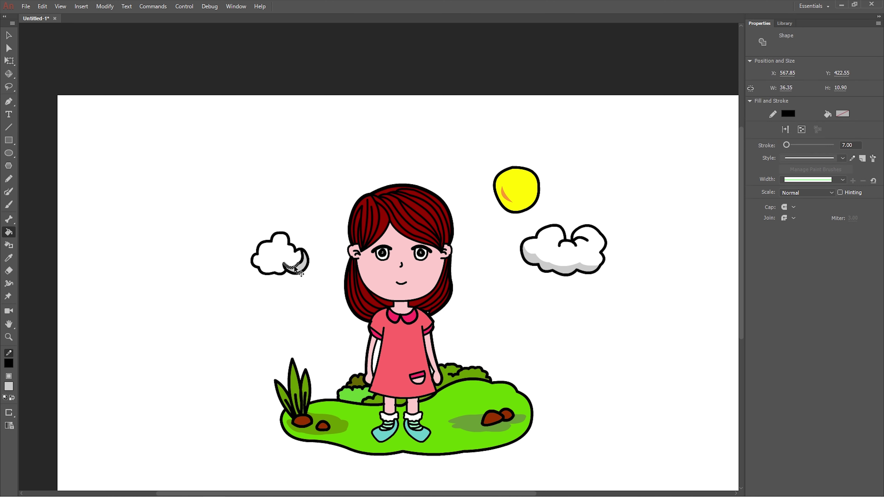
# Draw two curved lines for a slender tree trunk rising from the ground behind the overlapping stones
pyautogui.press('n')
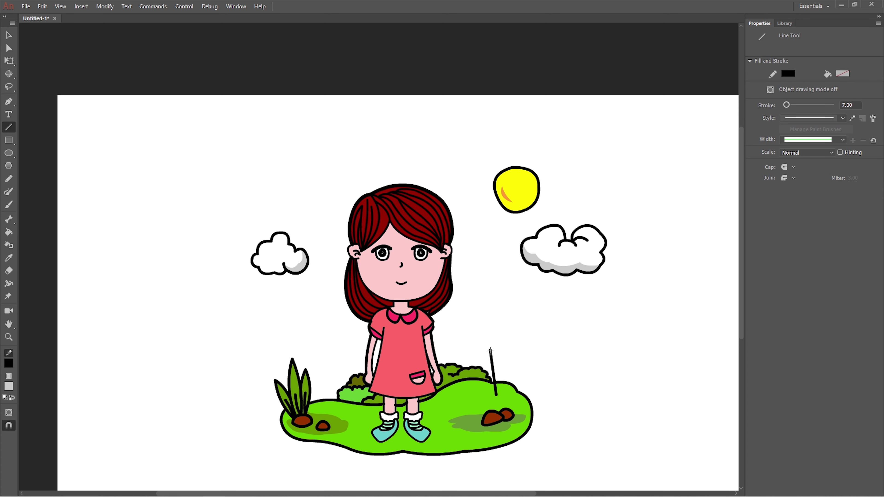
pyautogui.moveTo(494, 397); pyautogui.dragTo(502, 384)
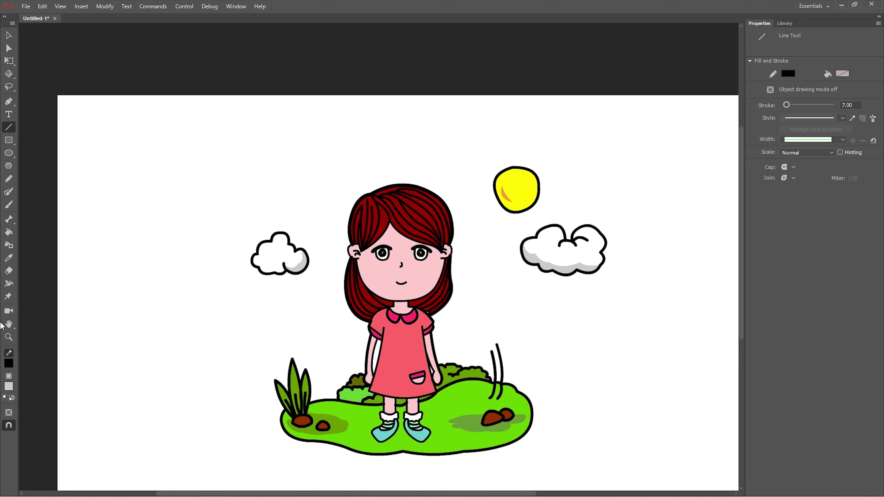
pyautogui.click(501, 335)
# Draw a pointed upright leaf and a long leaf slanting away from the girl atop the trunk, with centre veins
pyautogui.moveTo(363, 272); pyautogui.dragTo(387, 135)
pyautogui.moveTo(373, 209); pyautogui.dragTo(353, 209)
pyautogui.moveTo(387, 138)
pyautogui.mouseDown()
pyautogui.moveTo(373, 251)
pyautogui.moveTo(389, 238)
pyautogui.moveTo(387, 137)
pyautogui.mouseUp()
pyautogui.moveTo(383, 226)
pyautogui.mouseDown()
pyautogui.moveTo(389, 245)
pyautogui.moveTo(461, 231)
pyautogui.moveTo(490, 214)
pyautogui.mouseUp()
pyautogui.moveTo(490, 214); pyautogui.dragTo(371, 277)
pyautogui.moveTo(430, 246)
pyautogui.mouseDown()
pyautogui.moveTo(425, 272)
pyautogui.moveTo(428, 265)
pyautogui.mouseUp()
# Draw a tall leaf and a low curved leaf on the girl's side of the trunk, each with a centre vein
pyautogui.moveTo(362, 281); pyautogui.dragTo(324, 167)
pyautogui.moveTo(344, 224)
pyautogui.mouseDown()
pyautogui.moveTo(336, 223)
pyautogui.moveTo(327, 138)
pyautogui.moveTo(313, 185)
pyautogui.moveTo(349, 286)
pyautogui.mouseUp()
pyautogui.moveTo(329, 240); pyautogui.dragTo(321, 240)
pyautogui.moveTo(358, 289)
pyautogui.mouseDown()
pyautogui.moveTo(300, 269)
pyautogui.moveTo(329, 287)
pyautogui.mouseUp()
pyautogui.moveTo(340, 276)
pyautogui.mouseDown()
pyautogui.moveTo(288, 229)
pyautogui.moveTo(310, 260)
pyautogui.mouseUp()
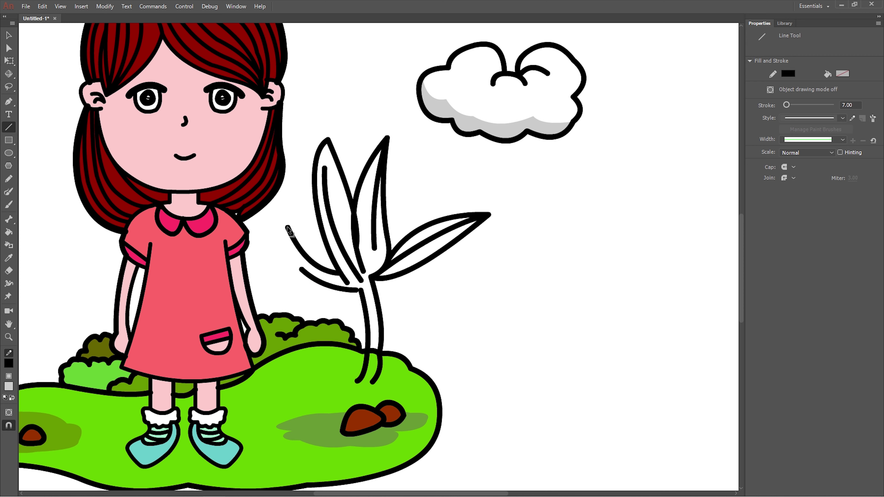
pyautogui.moveTo(289, 229)
pyautogui.mouseDown()
pyautogui.moveTo(283, 238)
pyautogui.moveTo(341, 298)
pyautogui.mouseUp()
pyautogui.moveTo(313, 275)
pyautogui.mouseDown()
pyautogui.moveTo(319, 297)
pyautogui.moveTo(358, 294)
pyautogui.mouseUp()
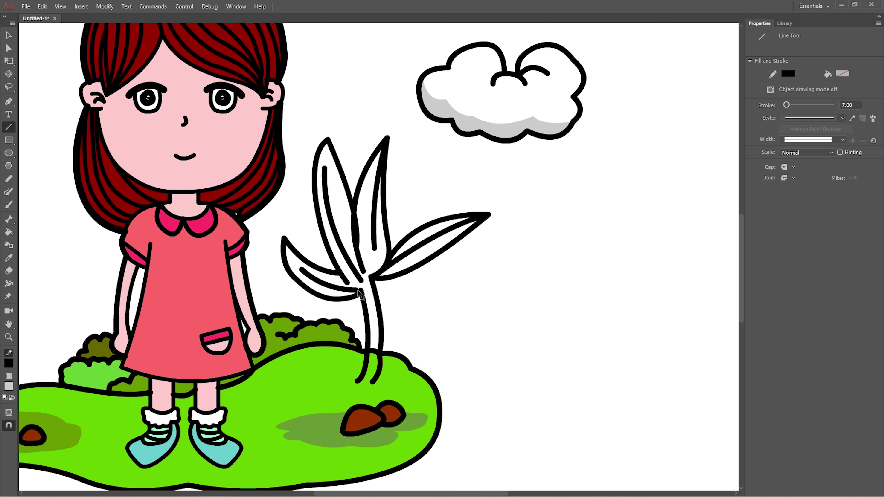
# Redraw the upright leaf's centre vein and add short bands across the tree trunk
pyautogui.moveTo(381, 150)
pyautogui.mouseDown()
pyautogui.moveTo(363, 271)
pyautogui.moveTo(352, 241)
pyautogui.mouseUp()
pyautogui.moveTo(374, 278); pyautogui.dragTo(366, 269)
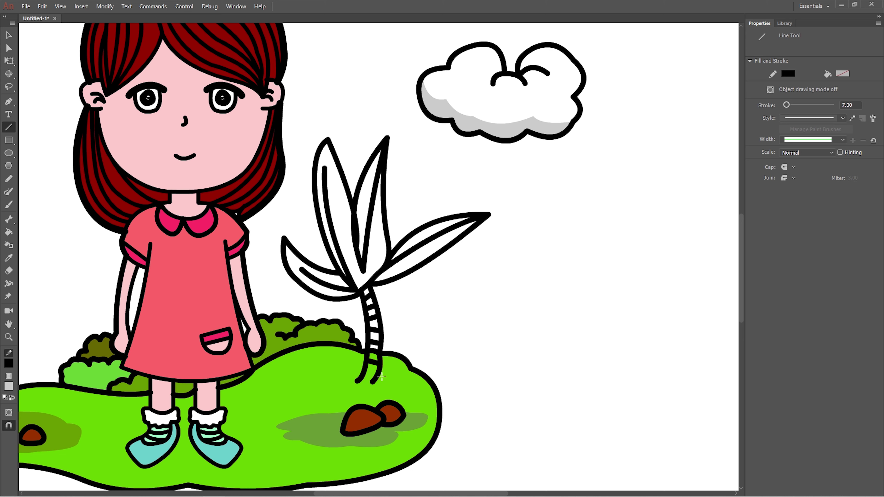
# Fill the banded trunk segments with the stones' reddish brown
pyautogui.click(9, 232)
pyautogui.click(8, 387)
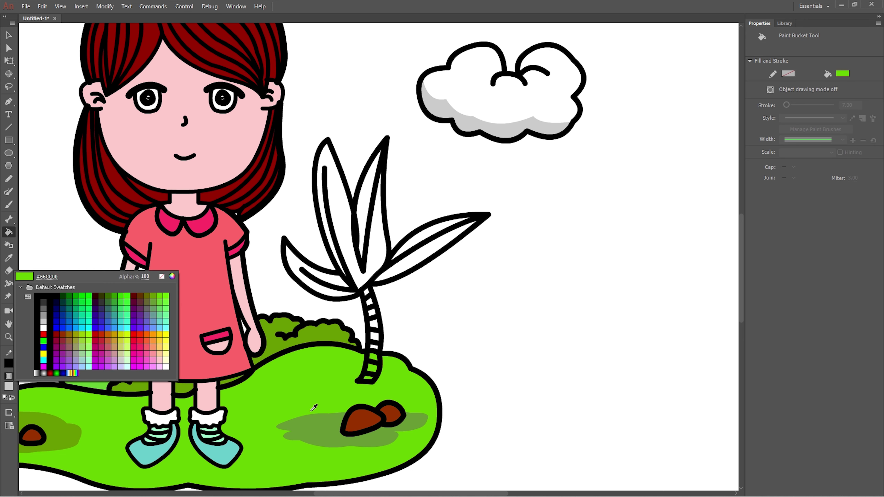
pyautogui.click(362, 420)
pyautogui.click(372, 380)
pyautogui.click(376, 362)
pyautogui.click(378, 343)
pyautogui.click(375, 312)
# Fill the low curved leaf and the lower half of the long slanting leaf with the bushes' olive green
pyautogui.click(8, 387)
pyautogui.click(350, 324)
pyautogui.click(313, 275)
pyautogui.click(417, 258)
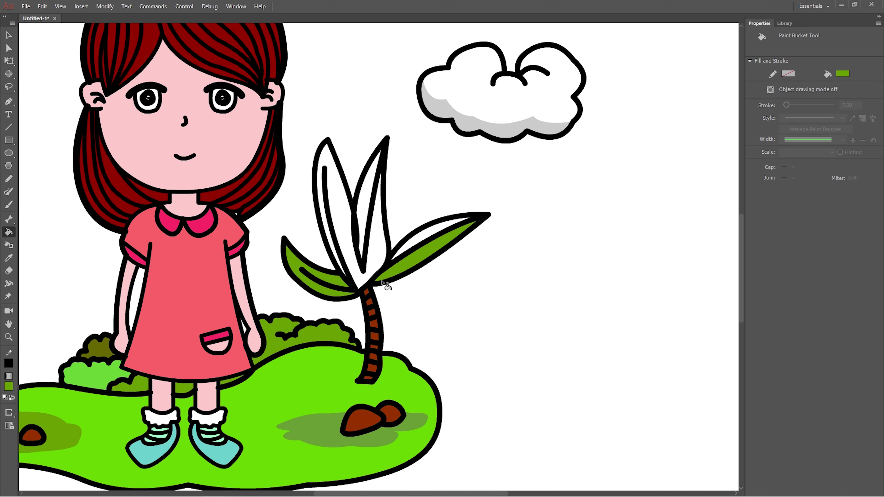